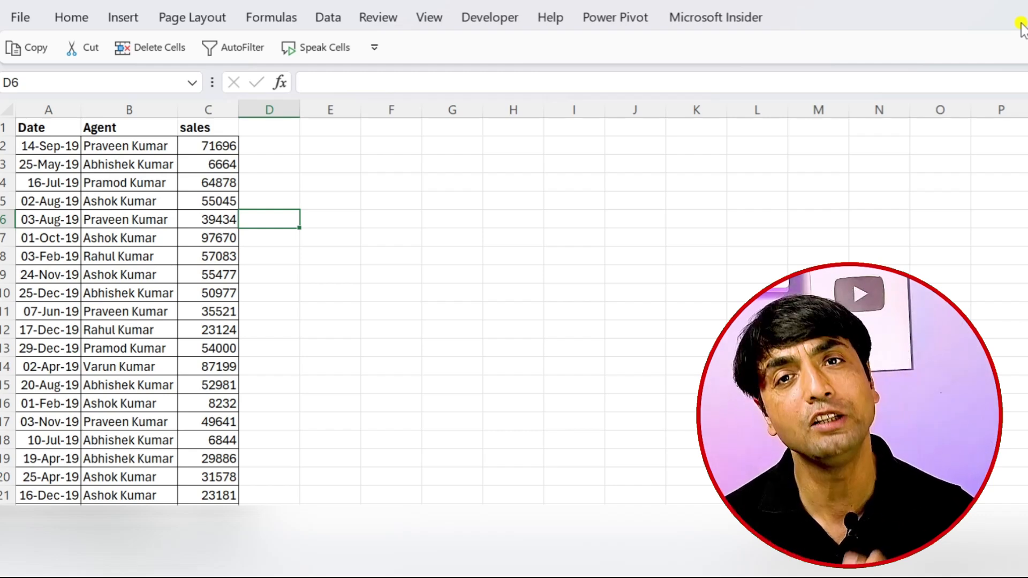
{"action": "left_click", "coordinate": [369, 199]}
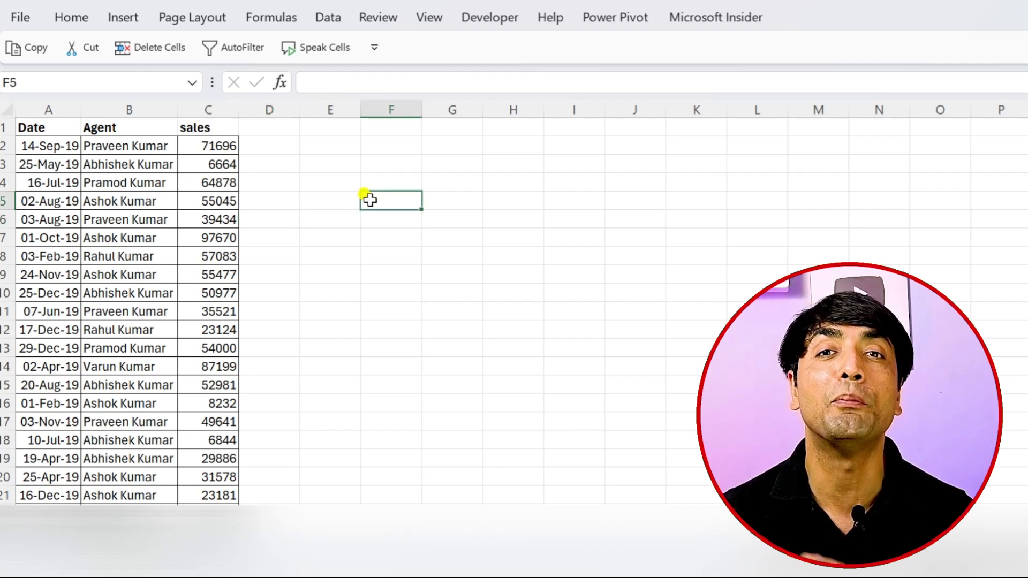
{"action": "left_click", "coordinate": [396, 159]}
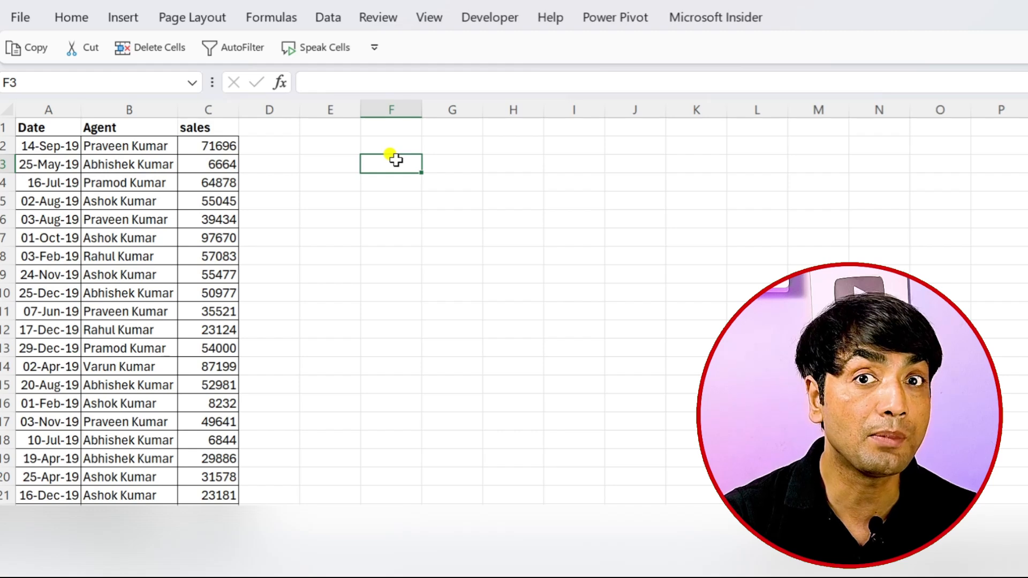
{"action": "type", "text": "=LAM"}
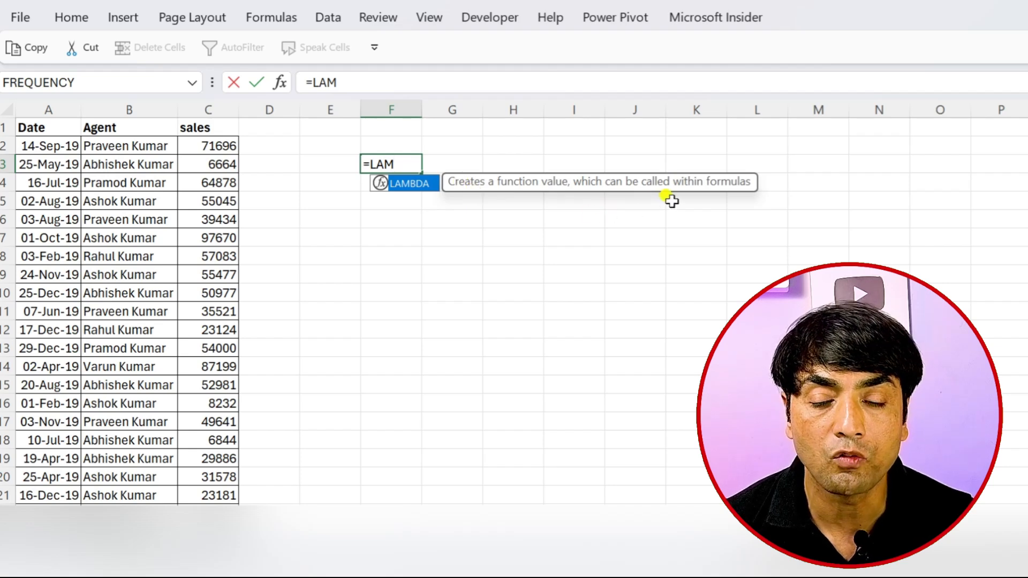
{"action": "key", "text": "Tab"}
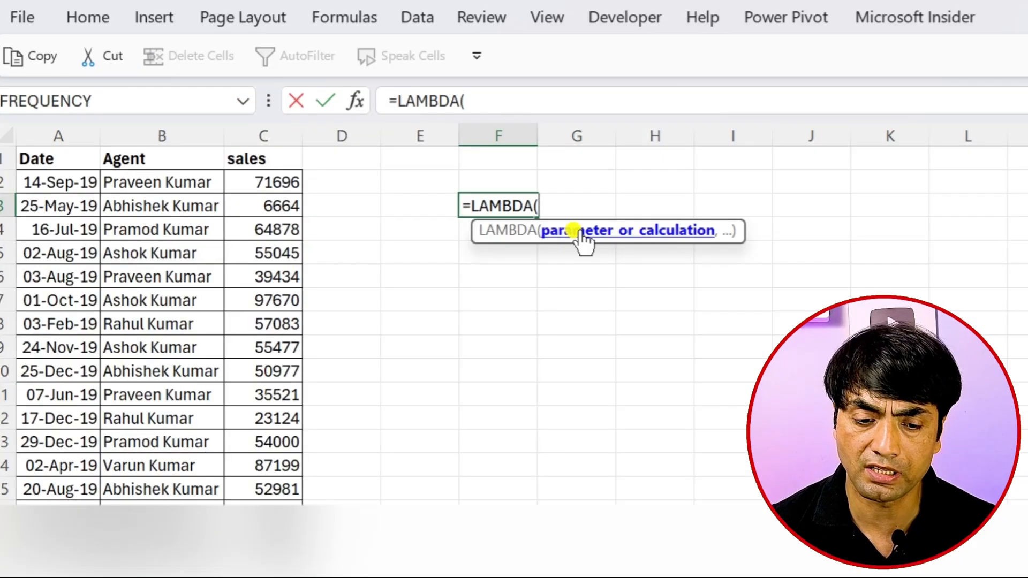
{"action": "type", "text": "a"}
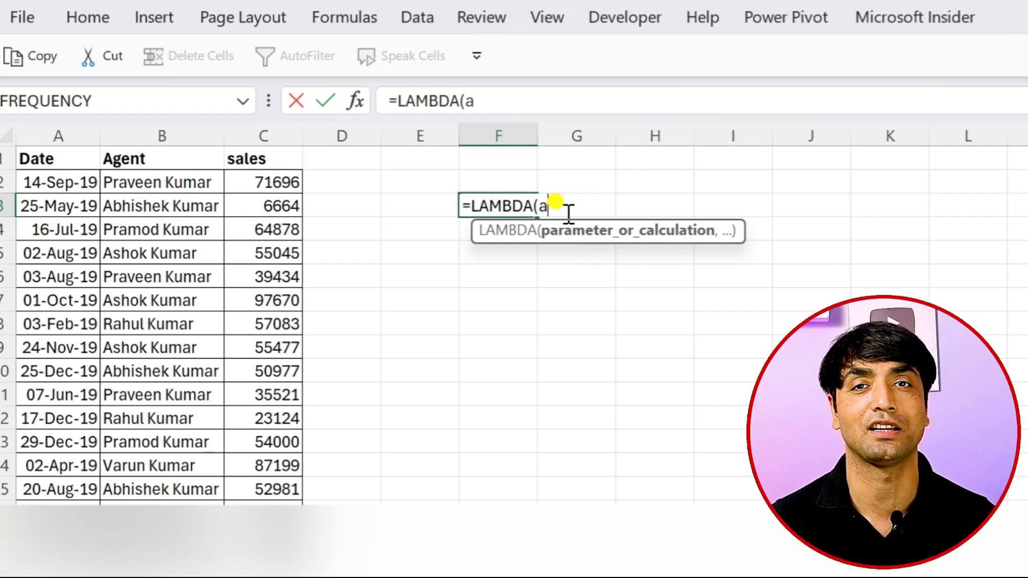
{"action": "type", "text": ","}
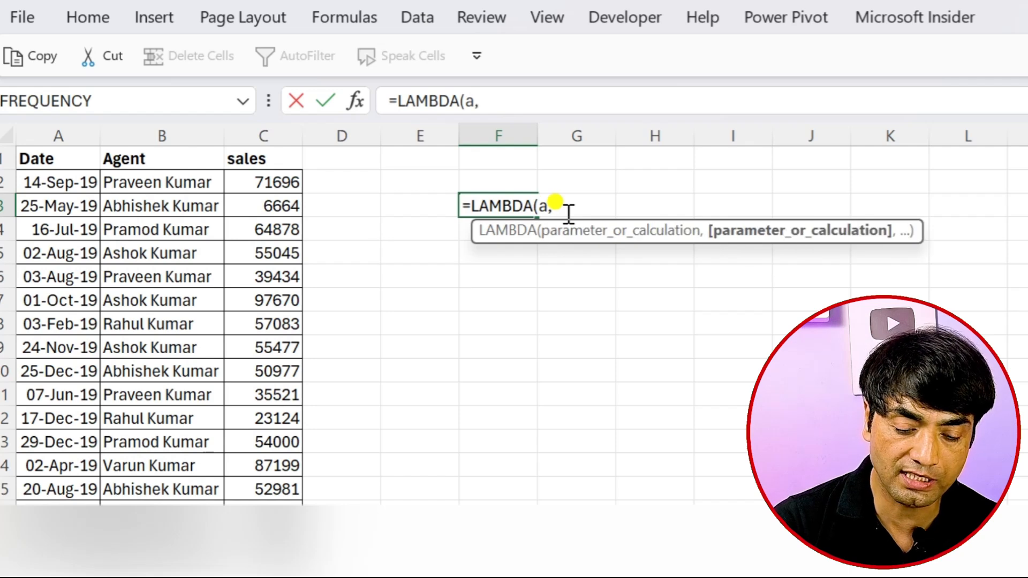
{"action": "type", "text": "b"}
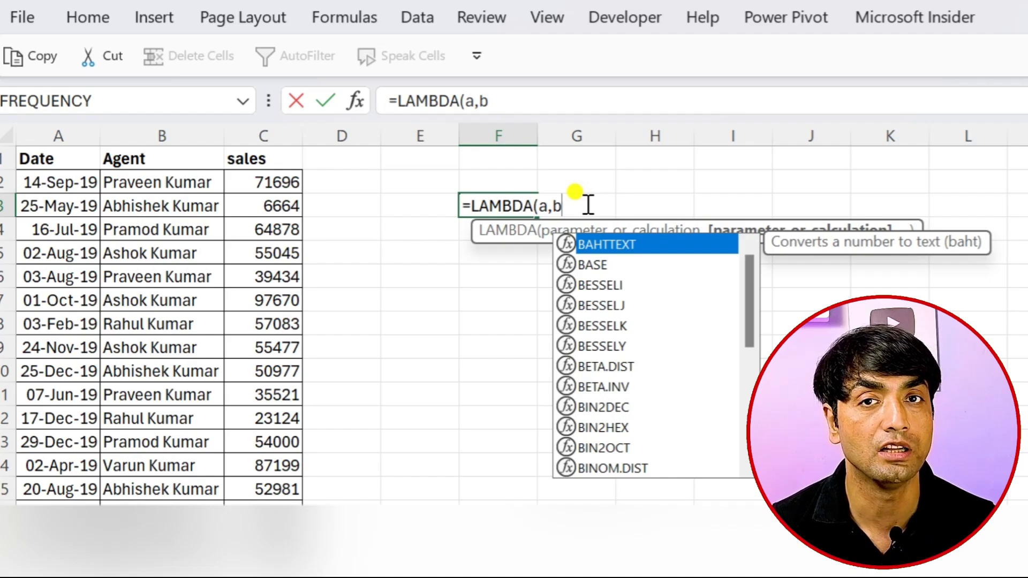
{"action": "key", "text": "Escape"}
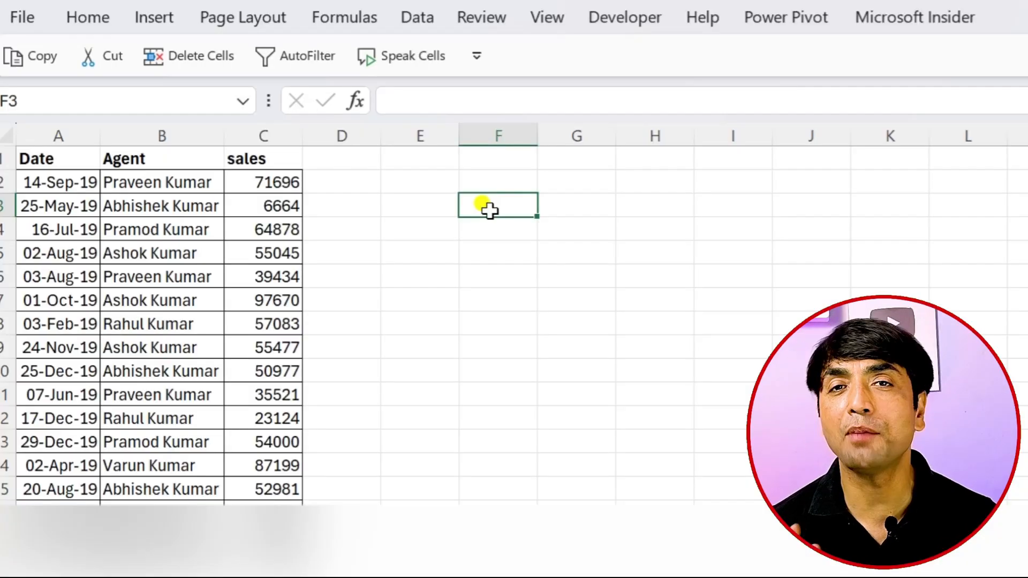
- Enter the formula =LAMBDA(a,b,a*b) in cell F3 to multiply two parameters
{"action": "type", "text": "=lambd"}
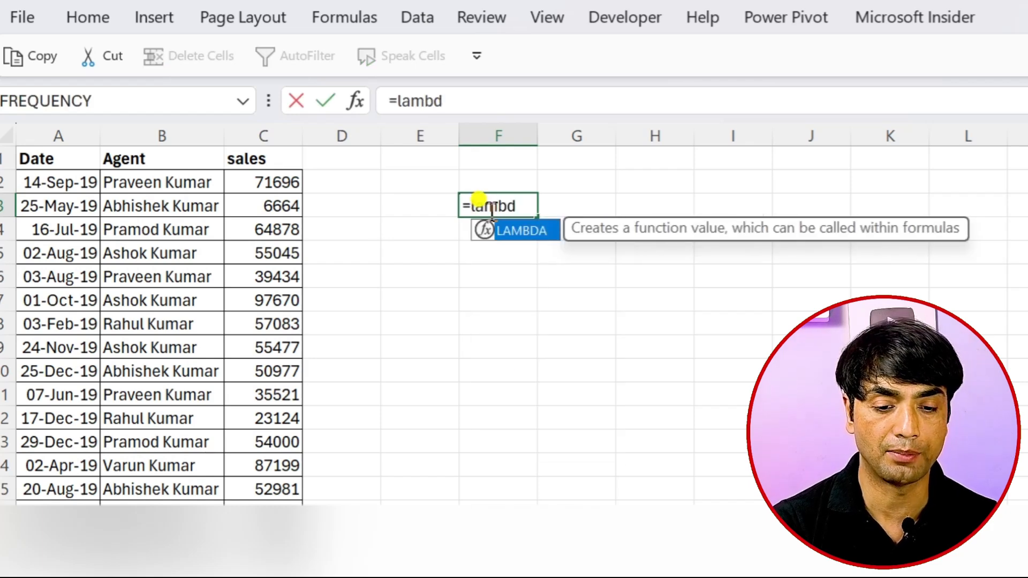
{"action": "key", "text": "Tab"}
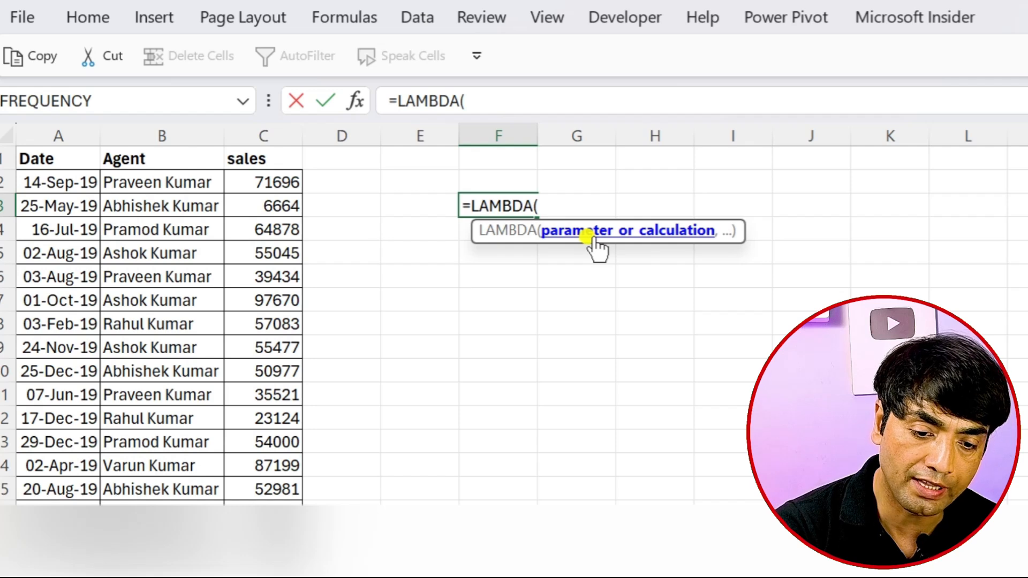
{"action": "type", "text": "a"}
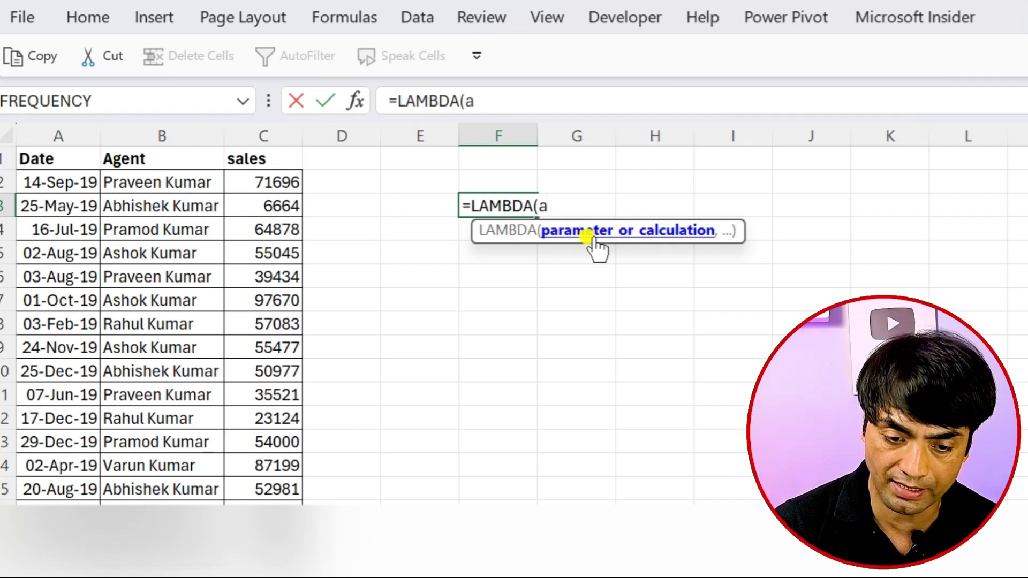
{"action": "type", "text": ",b"}
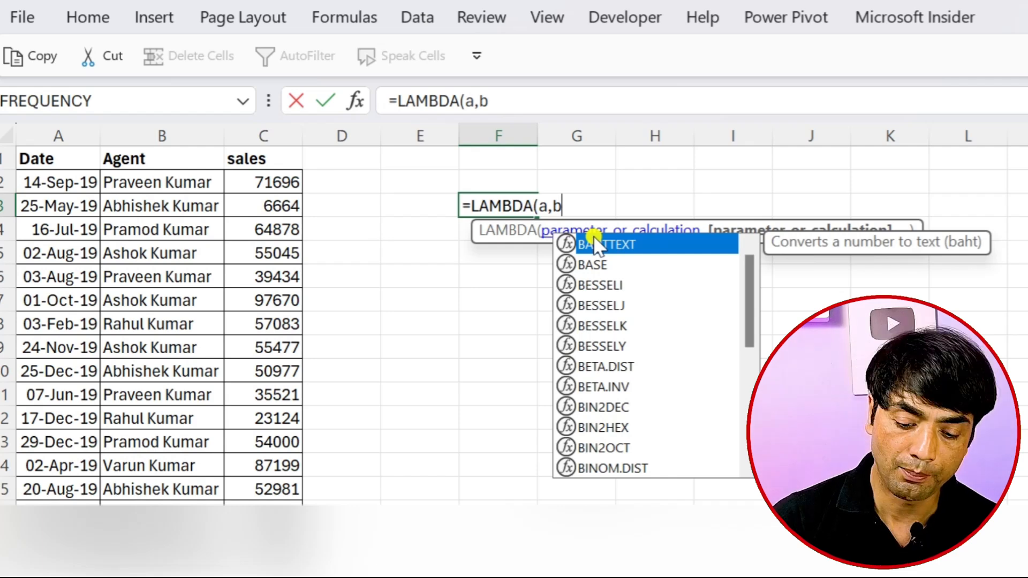
{"action": "type", "text": ","}
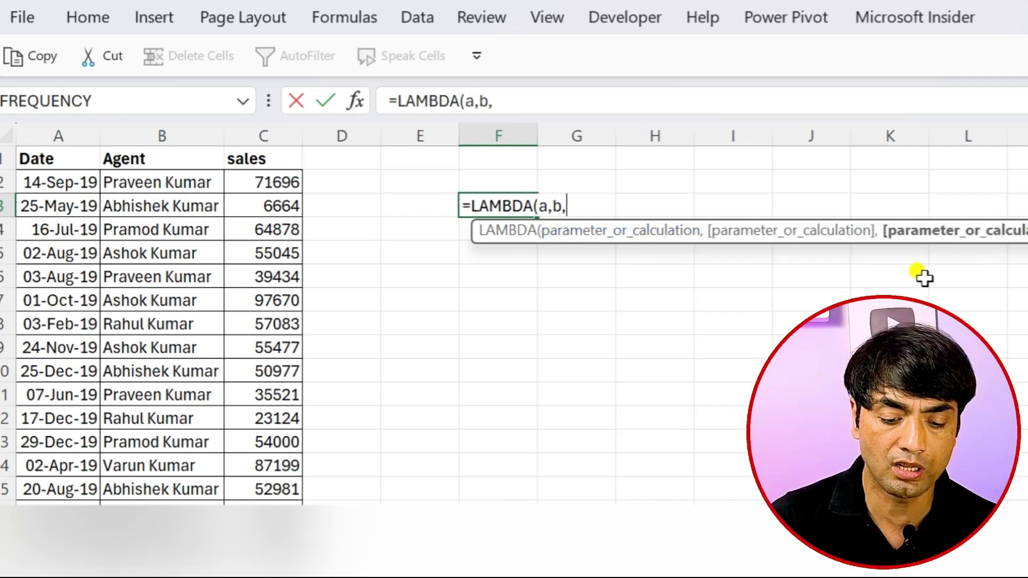
{"action": "type", "text": "a*b"}
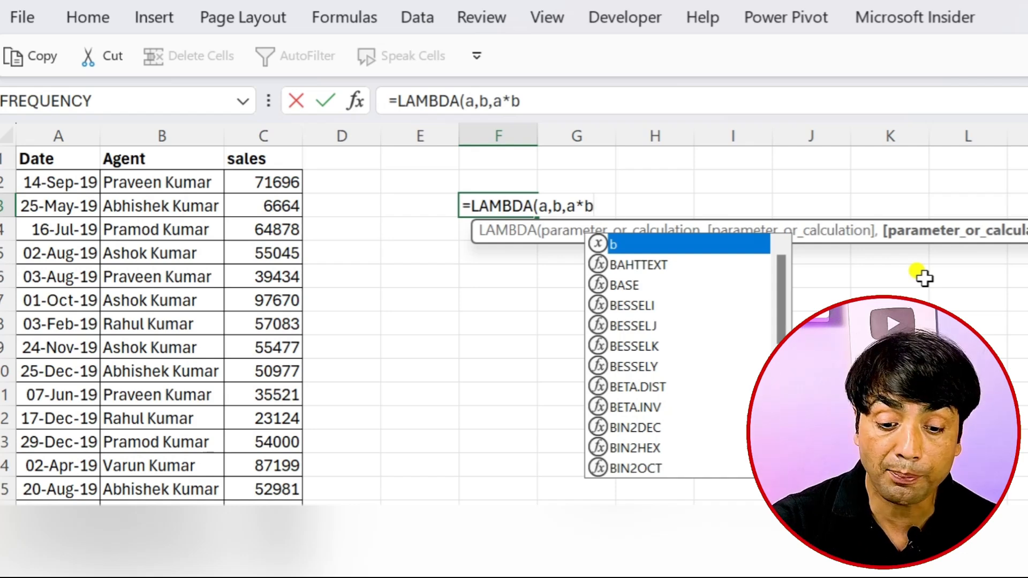
{"action": "type", "text": ")"}
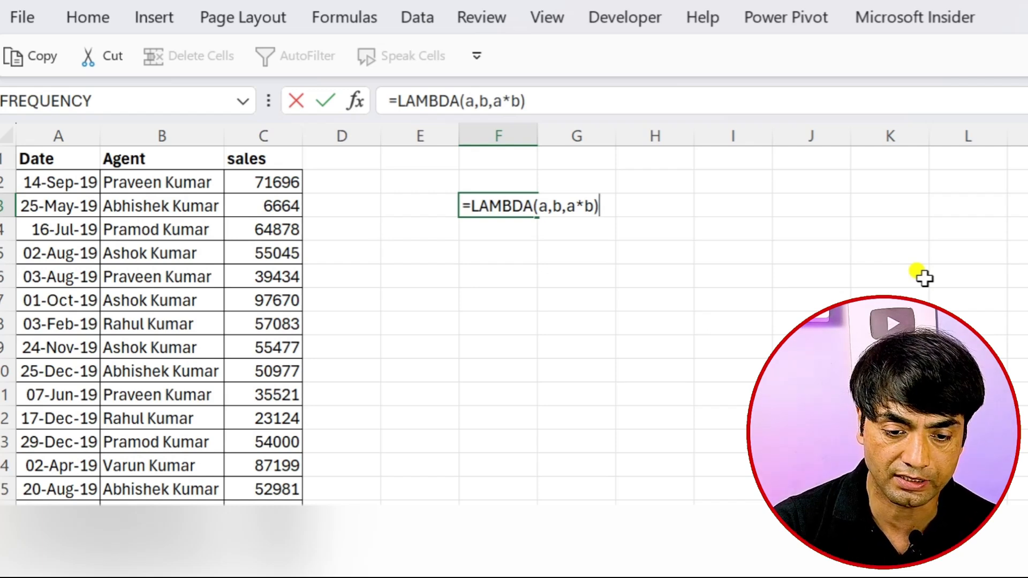
{"action": "key", "text": "Return"}
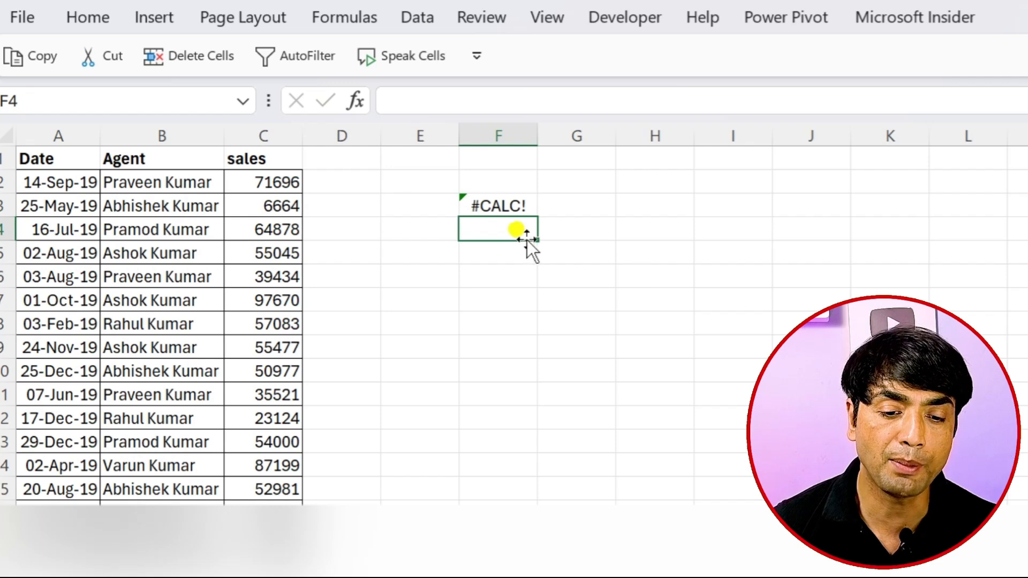
{"action": "left_click", "coordinate": [501, 207]}
{"action": "double_click", "coordinate": [513, 206]}
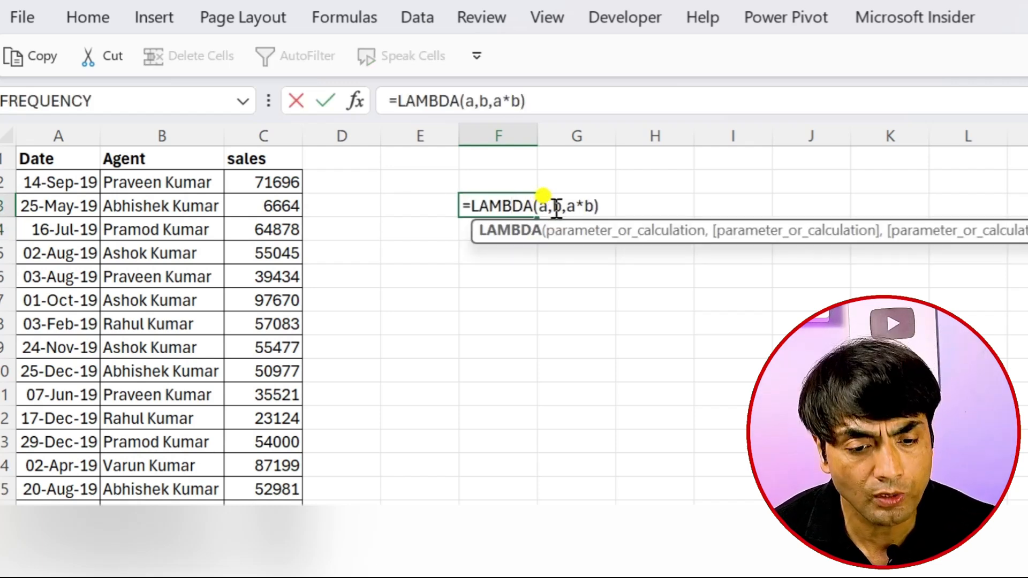
{"action": "type", "text": "`"}
{"action": "key", "text": "Escape"}
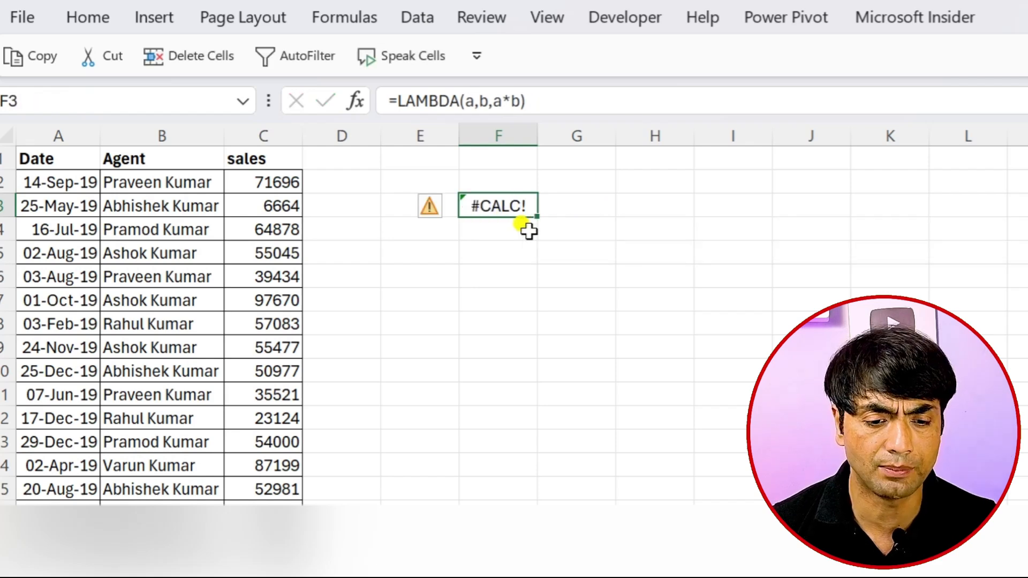
- Enter the sample inputs 5 in cell E2 and 10 in cell F2
{"action": "left_click", "coordinate": [417, 179]}
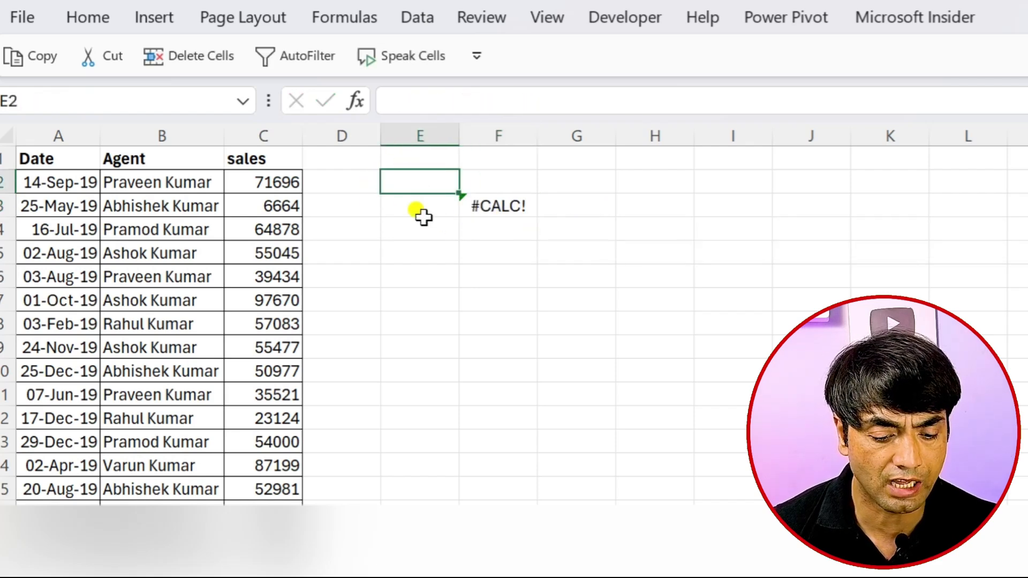
{"action": "type", "text": "5"}
{"action": "left_click", "coordinate": [476, 183]}
{"action": "type", "text": "10"}
{"action": "key", "text": "Return"}
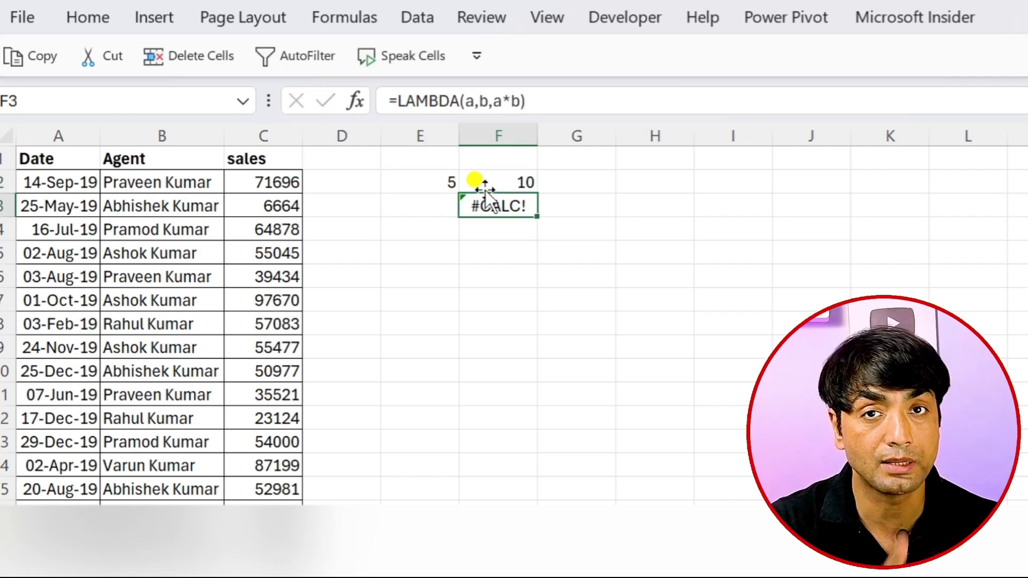
- Extend the formula in F3 to =LAMBDA(a,b,a*b)(E2,F2) so it takes the two sample cells as arguments
{"action": "double_click", "coordinate": [516, 207]}
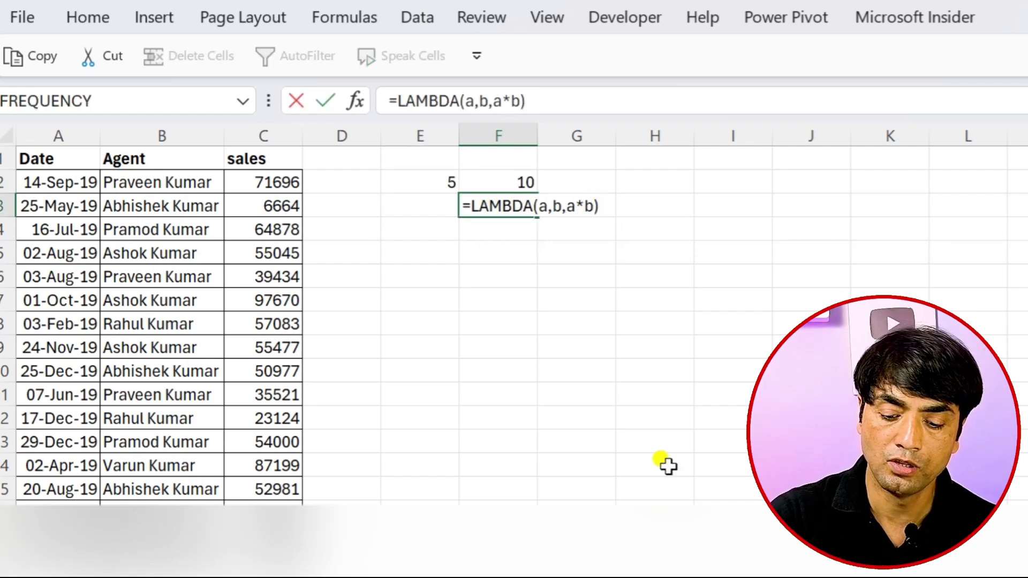
{"action": "type", "text": "("}
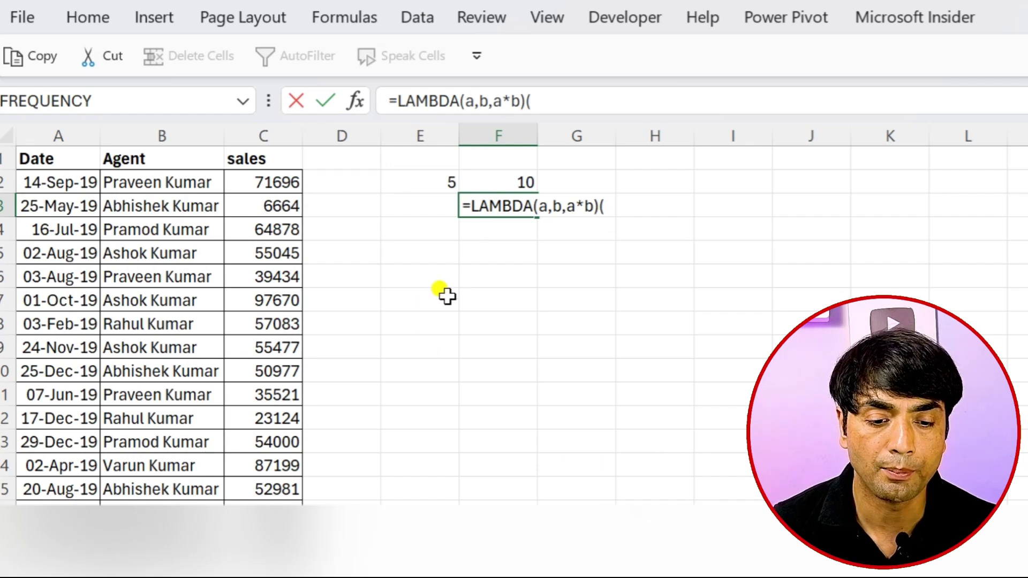
{"action": "left_click", "coordinate": [431, 183]}
{"action": "type", "text": ","}
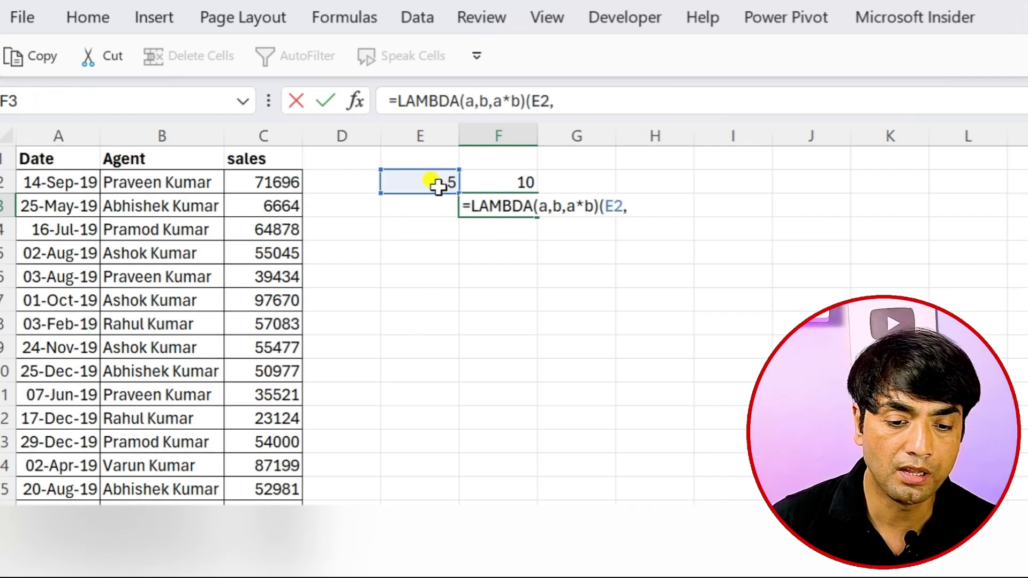
{"action": "left_click", "coordinate": [512, 177]}
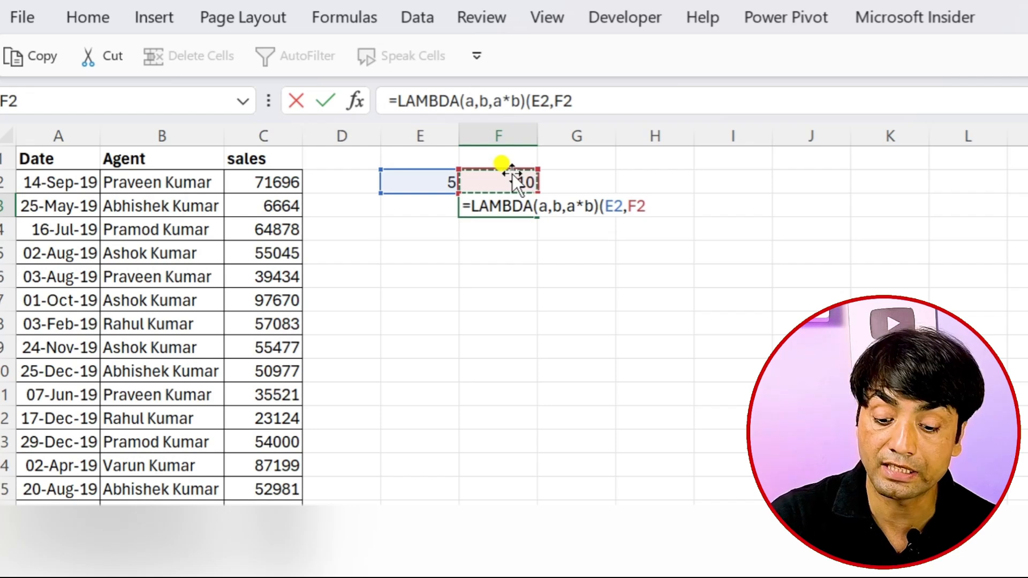
{"action": "type", "text": ")"}
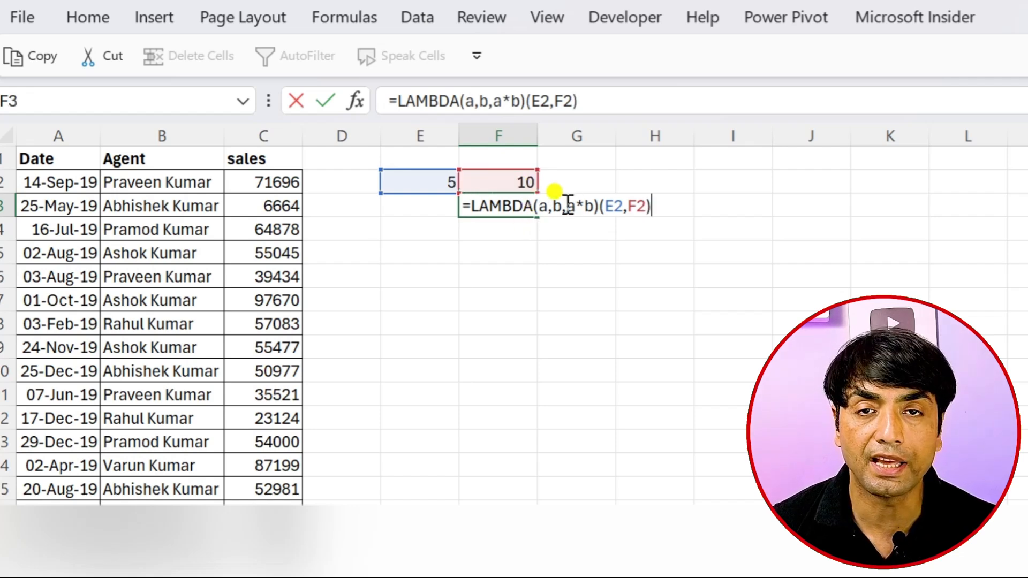
{"action": "left_click", "coordinate": [617, 203]}
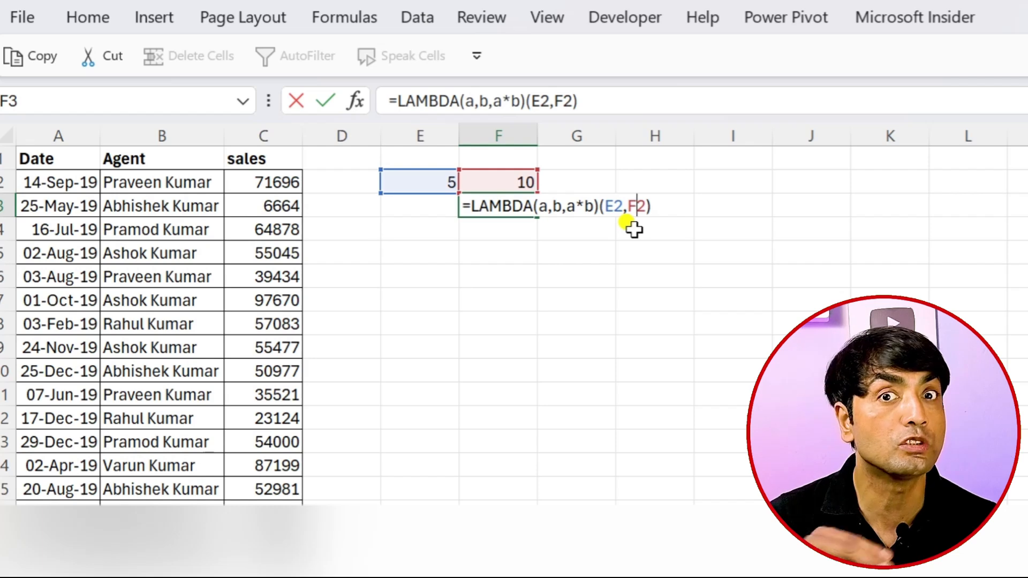
{"action": "key", "text": "Return"}
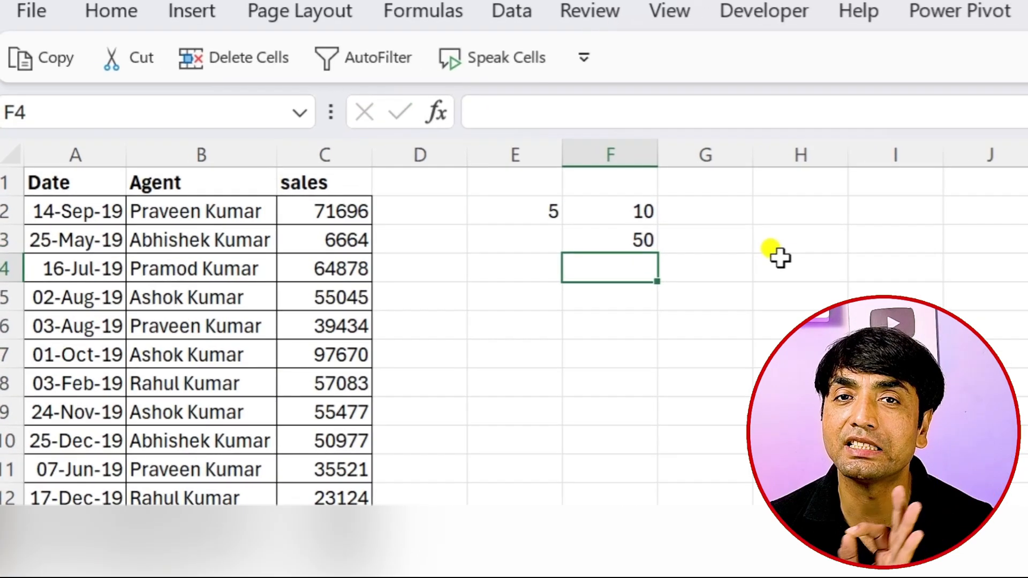
- Remove the (E2,F2) arguments from the formula in F3, leaving =LAMBDA(a,b,a*b)
{"action": "left_click", "coordinate": [621, 236]}
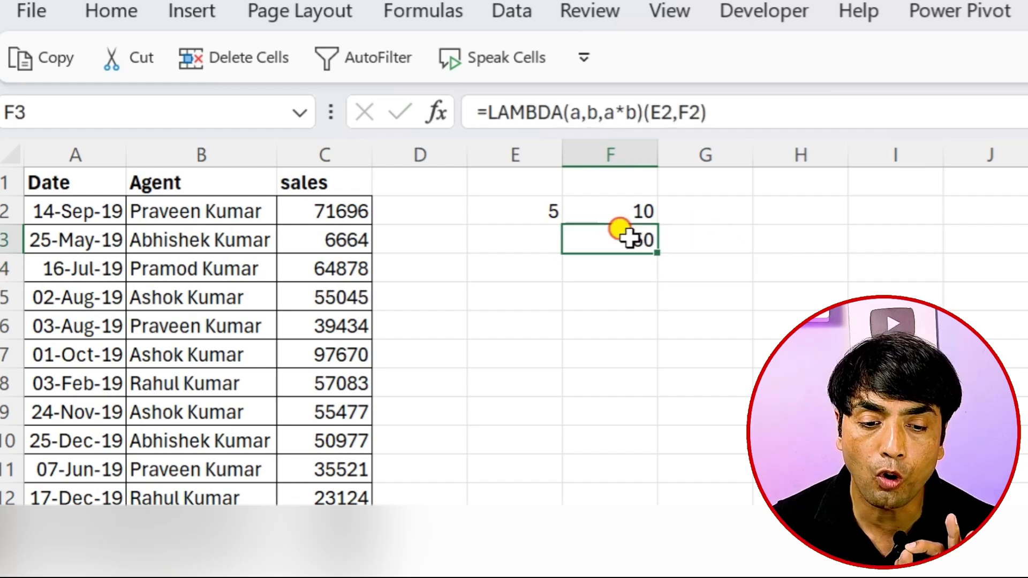
{"action": "double_click", "coordinate": [621, 235]}
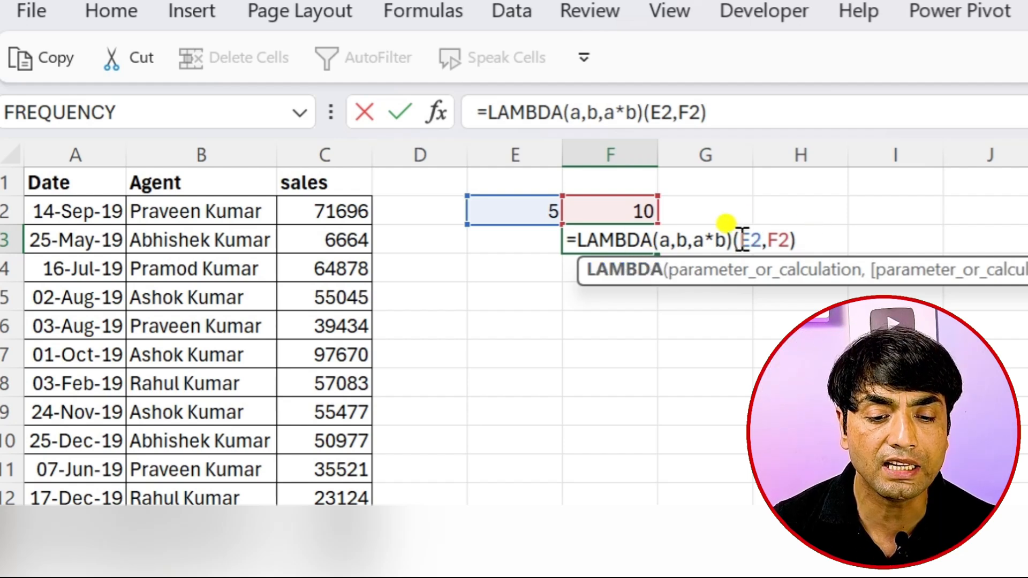
{"action": "left_click_drag", "start_coordinate": [733, 240], "coordinate": [788, 208]}
{"action": "key", "text": "BackSpace"}
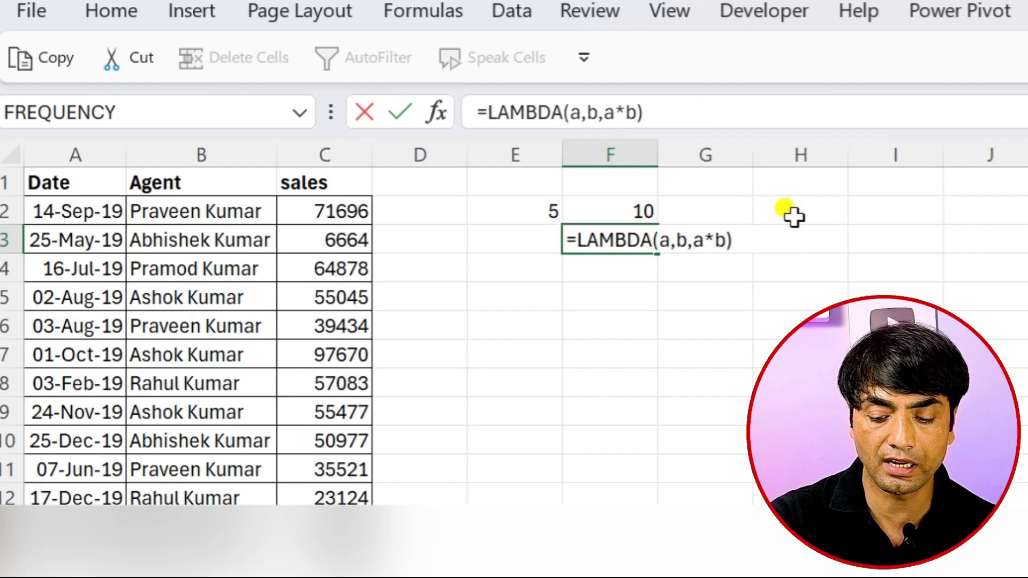
{"action": "key", "text": "Return"}
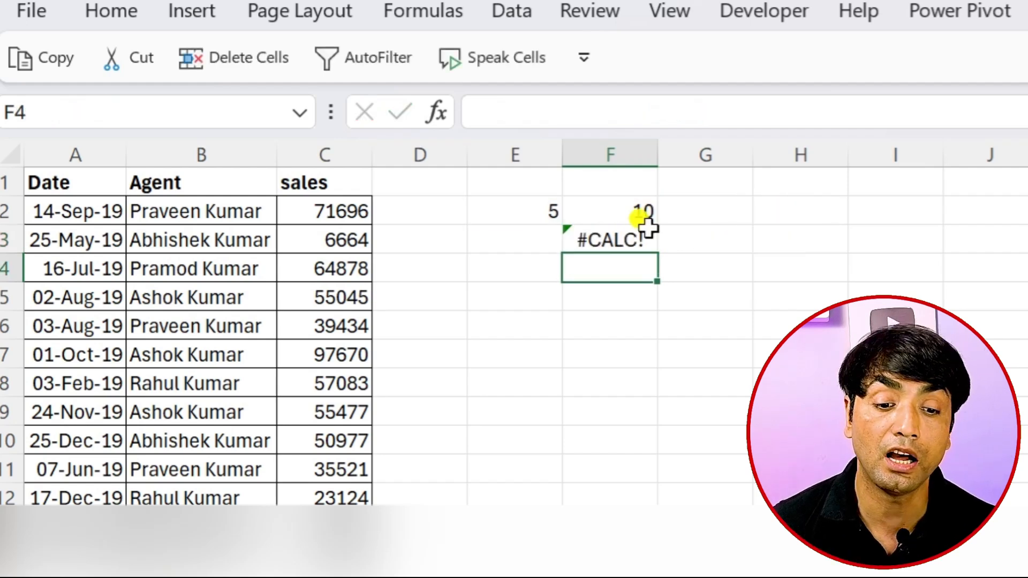
- Copy the expression LAMBDA(a,b,a*b) without its equals sign from the formula in F3, keeping the cell as it is
{"action": "double_click", "coordinate": [608, 238]}
{"action": "left_click_drag", "start_coordinate": [580, 240], "coordinate": [760, 239]}
{"action": "key", "text": "ctrl+c"}
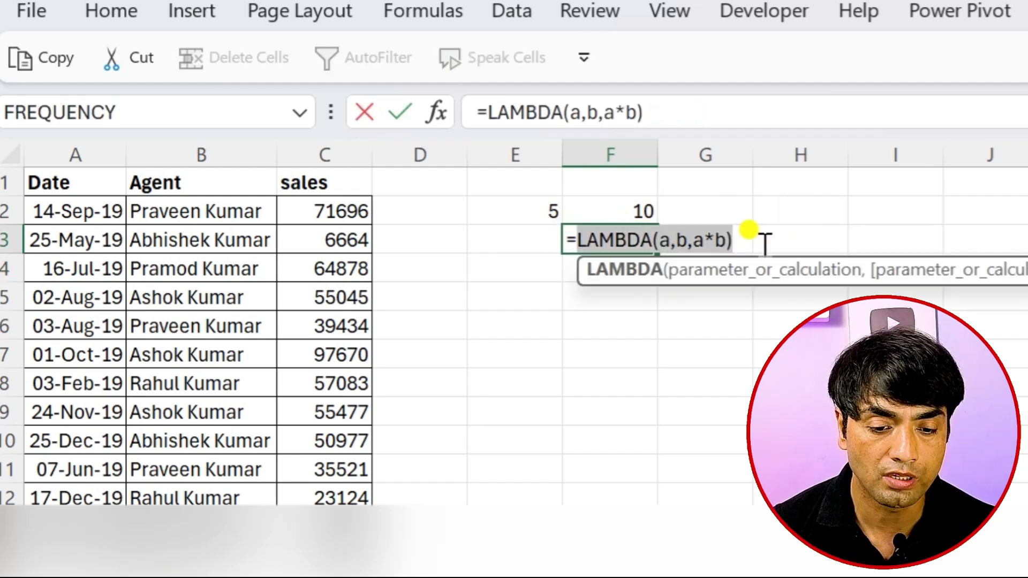
{"action": "key", "text": "Escape"}
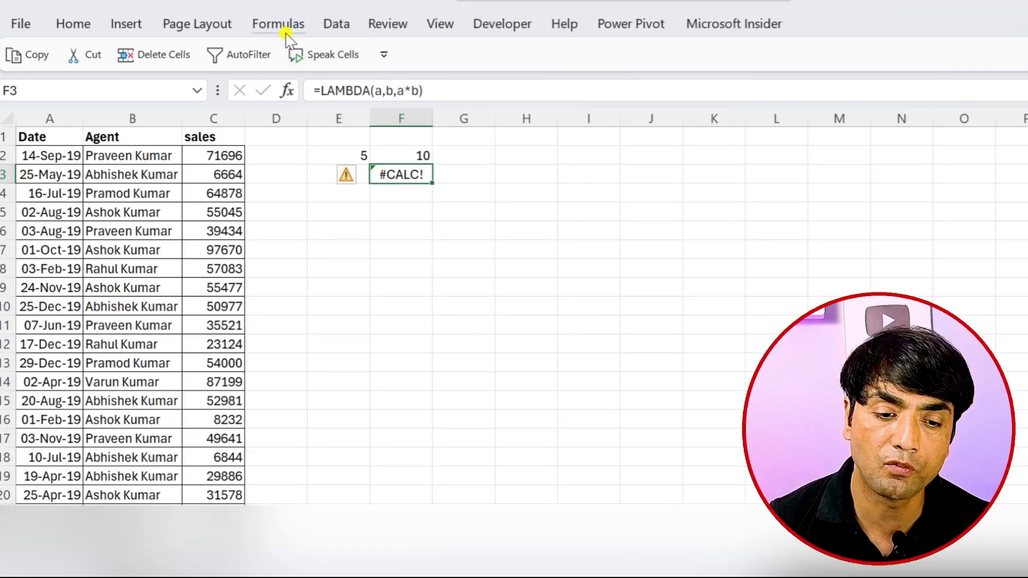
- Define a workbook-scoped name mycalc that refers to =LAMBDA(a,b,a*b), using the copied expression
{"action": "left_click", "coordinate": [435, 12]}
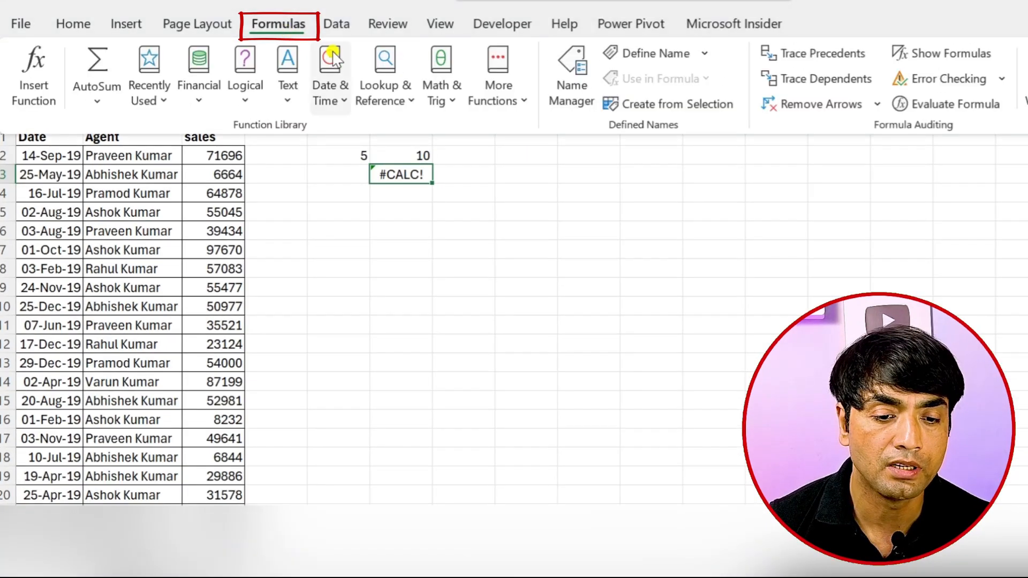
{"action": "left_click", "coordinate": [656, 56]}
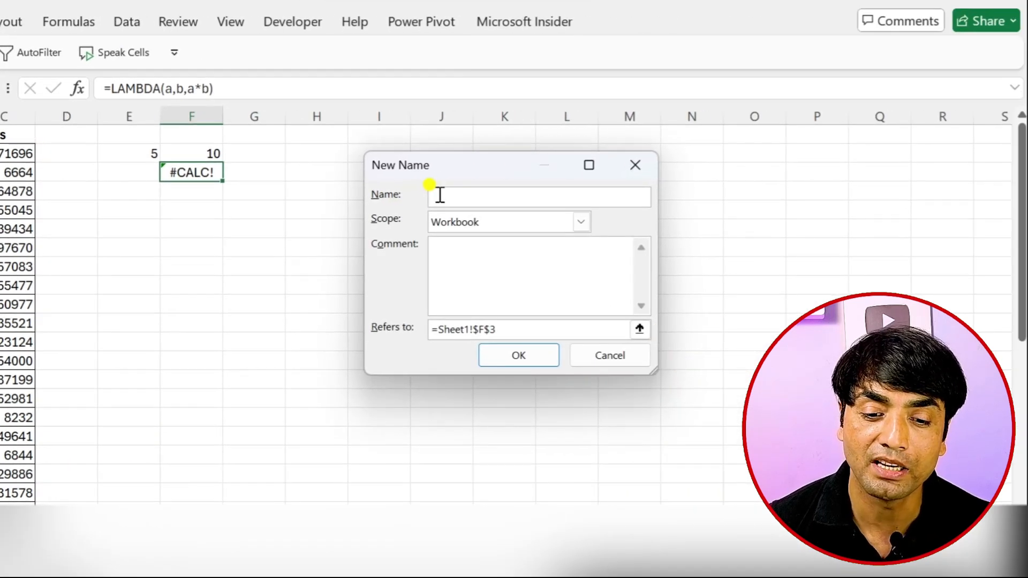
{"action": "type", "text": "mycal"}
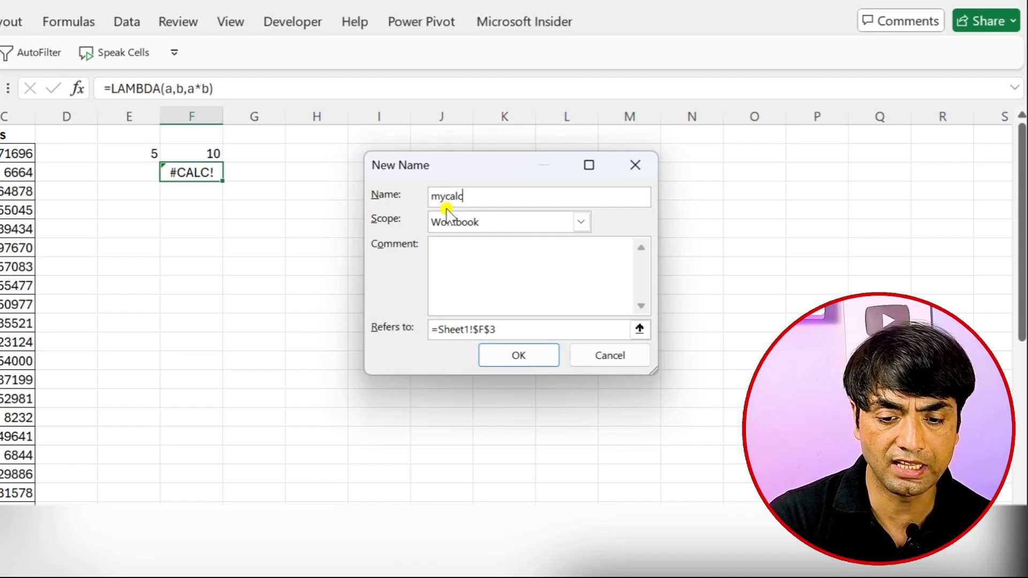
{"action": "type", "text": "c"}
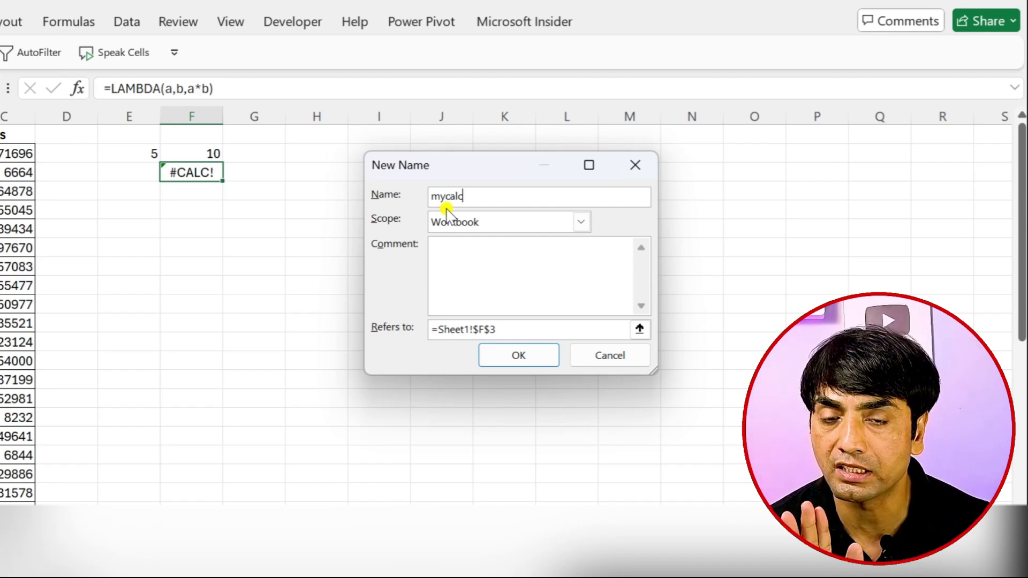
{"action": "left_click_drag", "start_coordinate": [494, 326], "coordinate": [241, 323]}
{"action": "type", "text": "="}
{"action": "key", "text": "ctrl+v"}
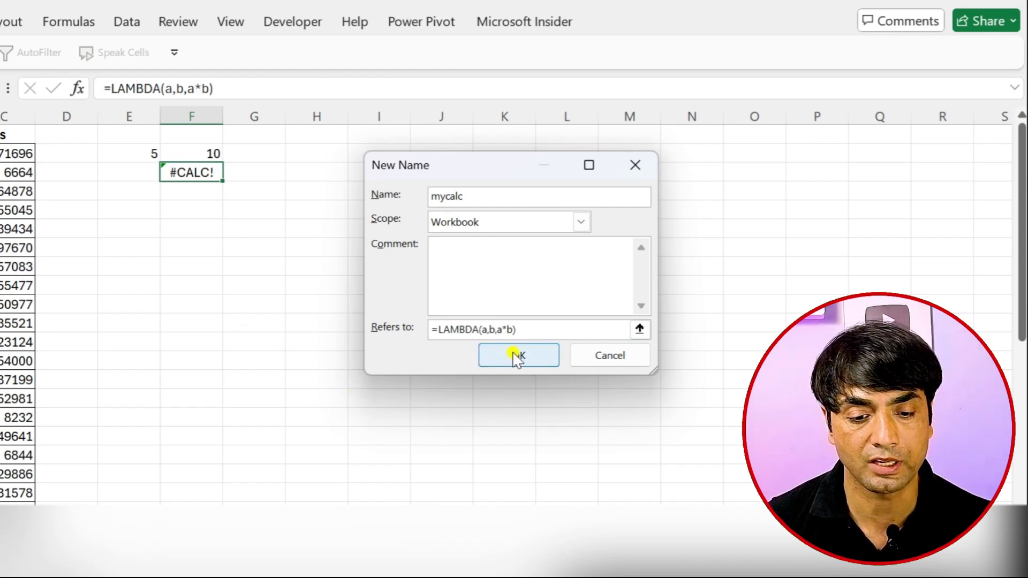
{"action": "left_click", "coordinate": [517, 355]}
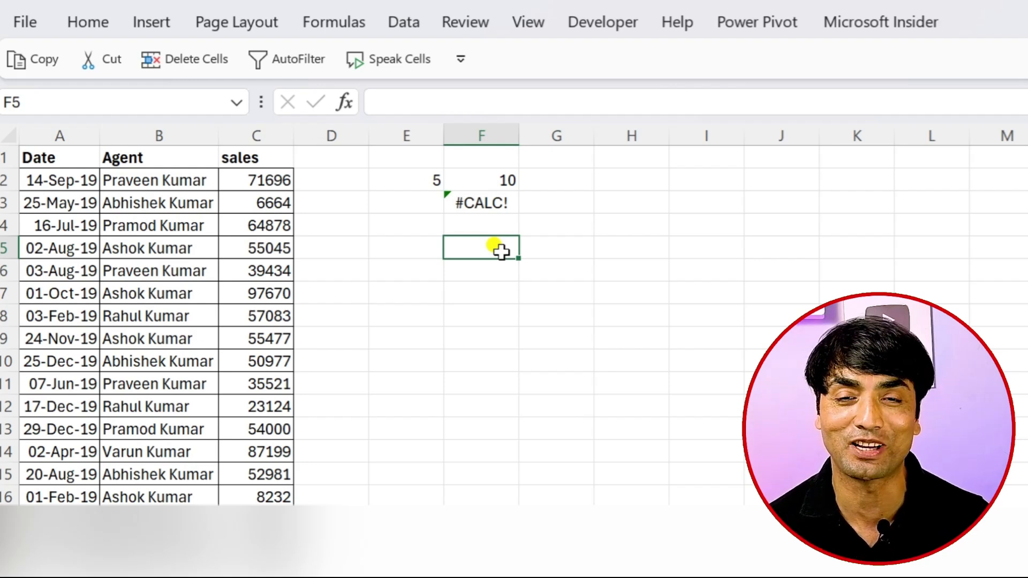
{"action": "type", "text": "="}
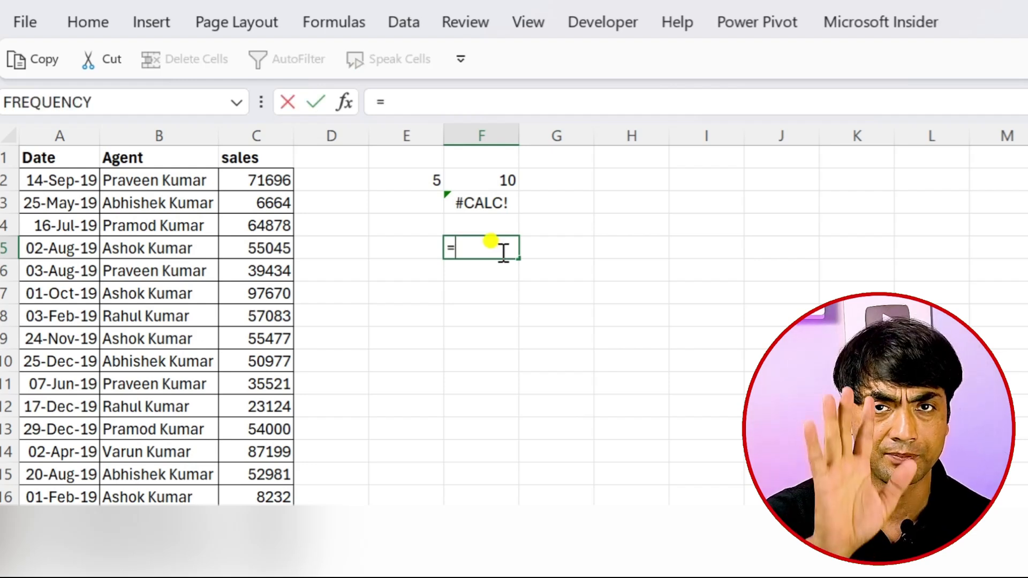
{"action": "type", "text": "sum"}
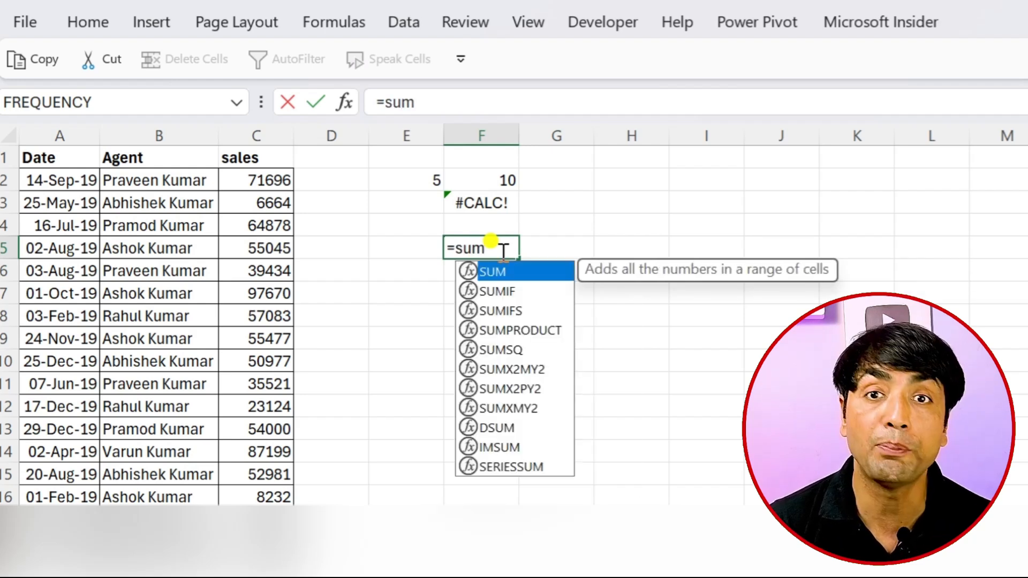
{"action": "key", "text": "BackSpace"}
{"action": "type", "text": "mif"}
{"action": "key", "text": "Tab"}
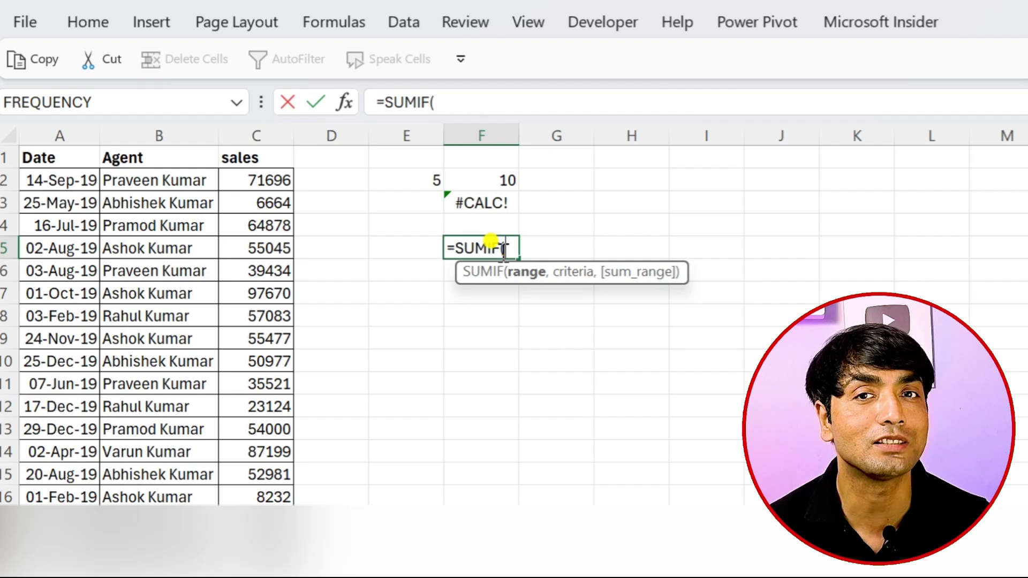
{"action": "key", "text": "Escape"}
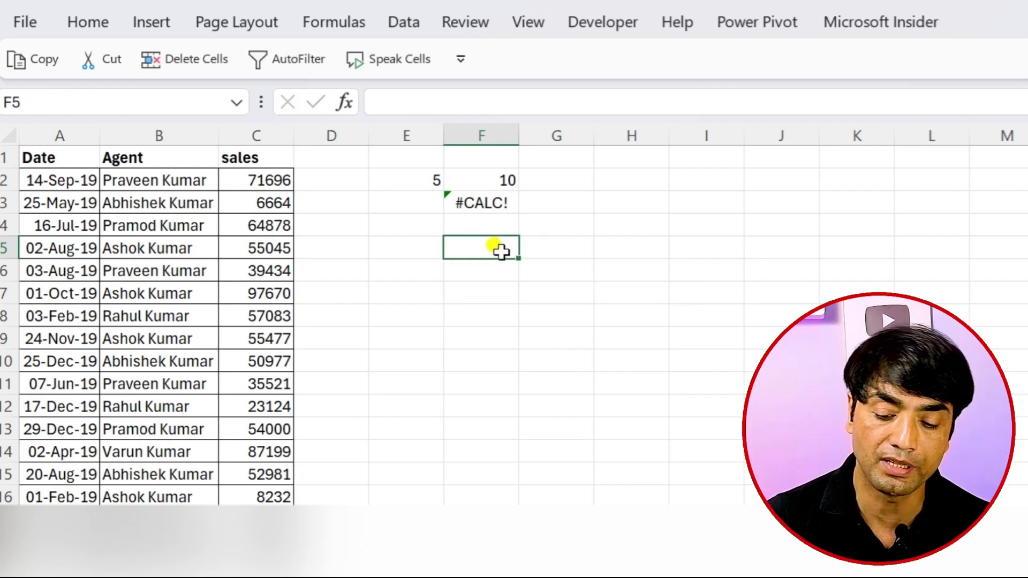
- Enter =mycalc(E2,F2) in cell F5 to run the custom function on the two sample cells
{"action": "type", "text": "="}
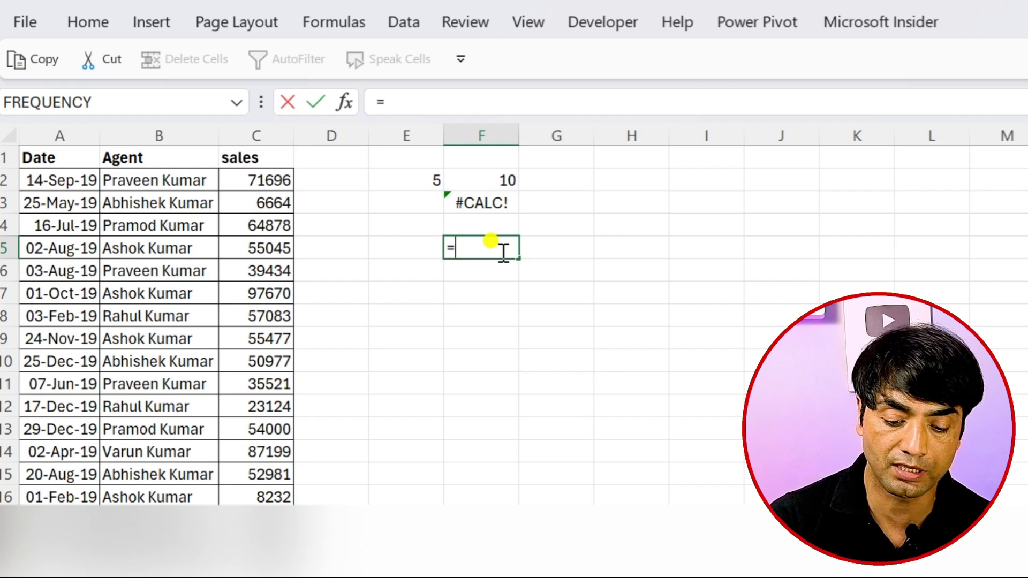
{"action": "type", "text": "my"}
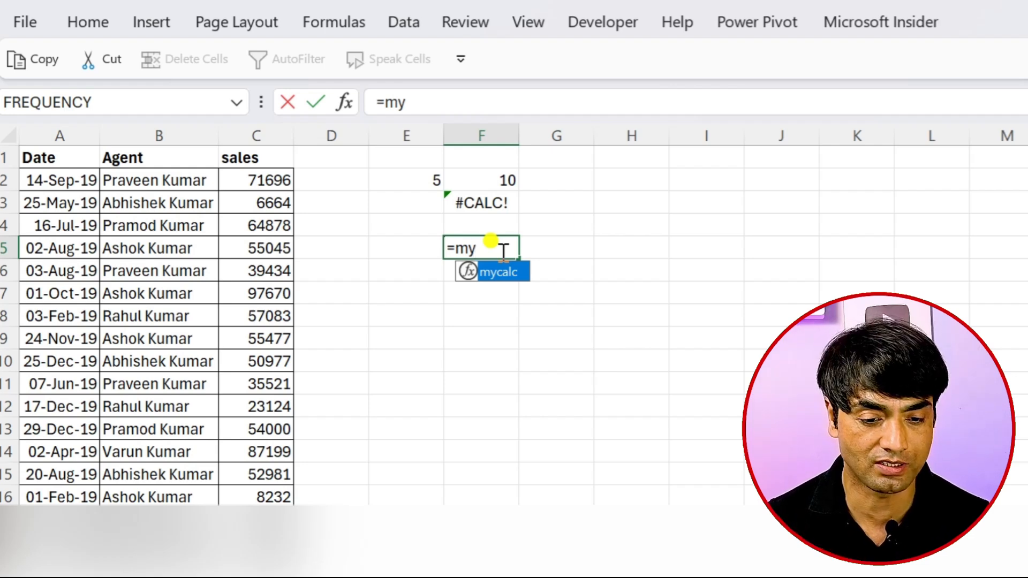
{"action": "key", "text": "Tab"}
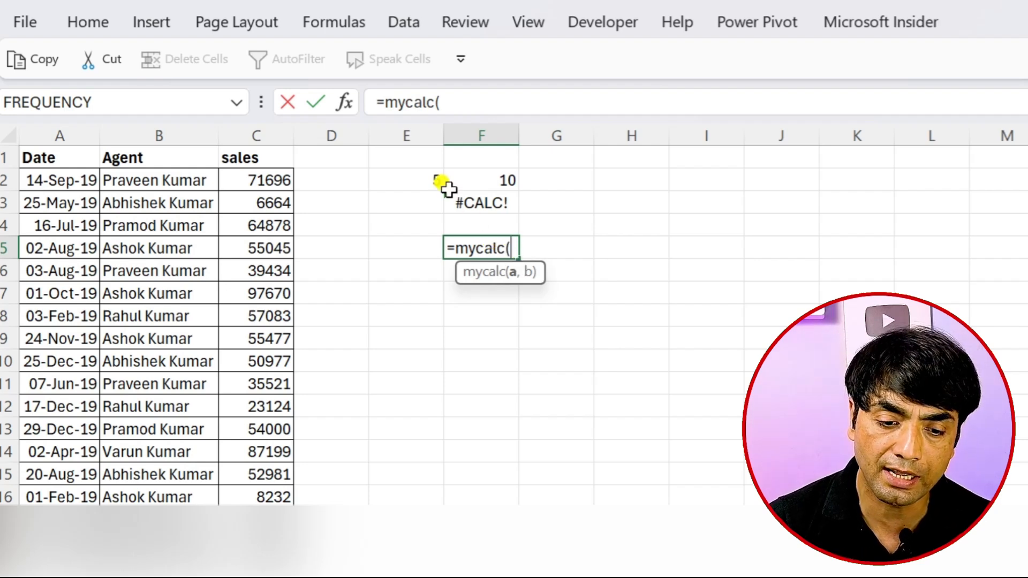
{"action": "left_click", "coordinate": [421, 172]}
{"action": "type", "text": ","}
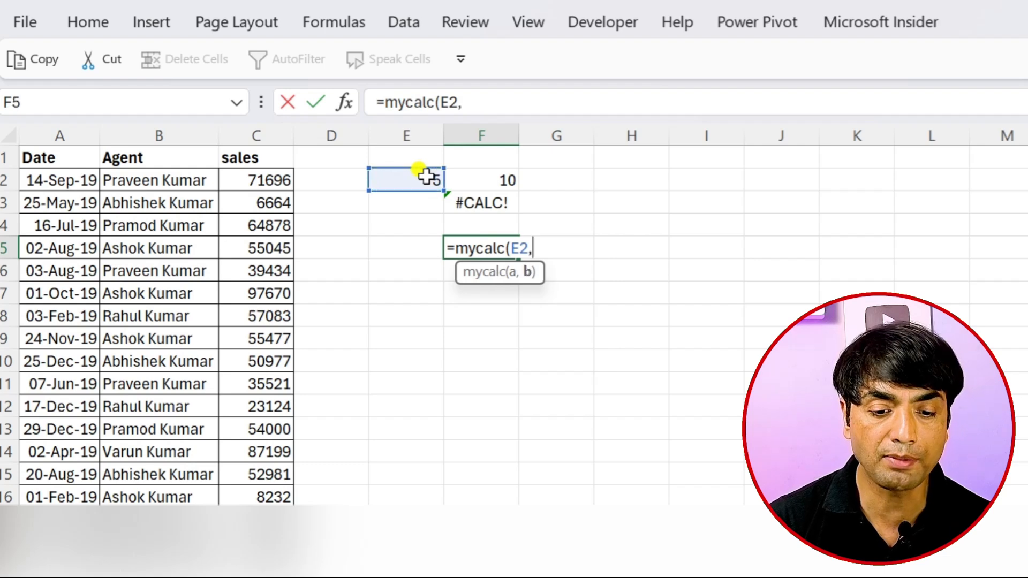
{"action": "left_click", "coordinate": [498, 180]}
{"action": "type", "text": ")"}
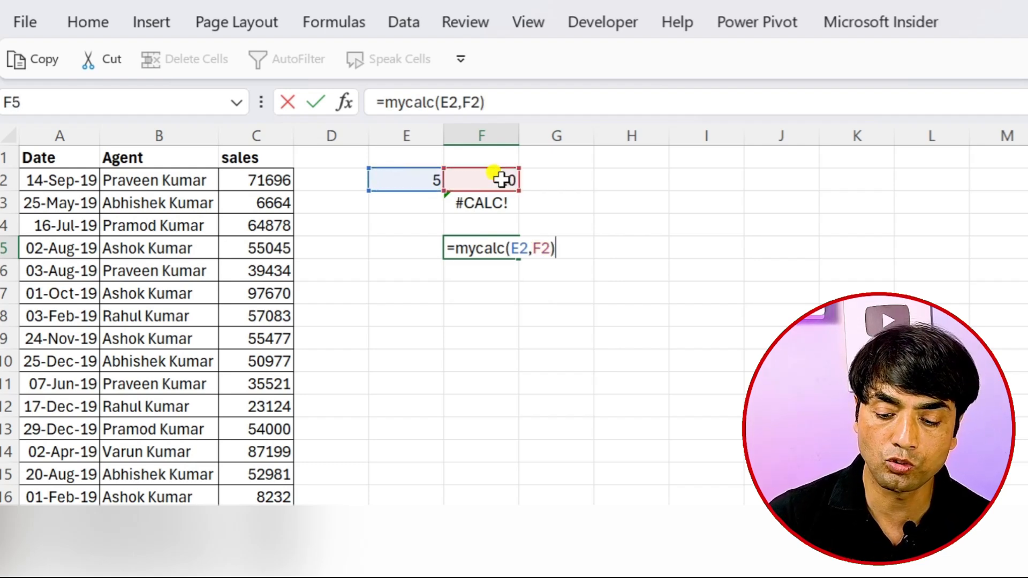
{"action": "key", "text": "Return"}
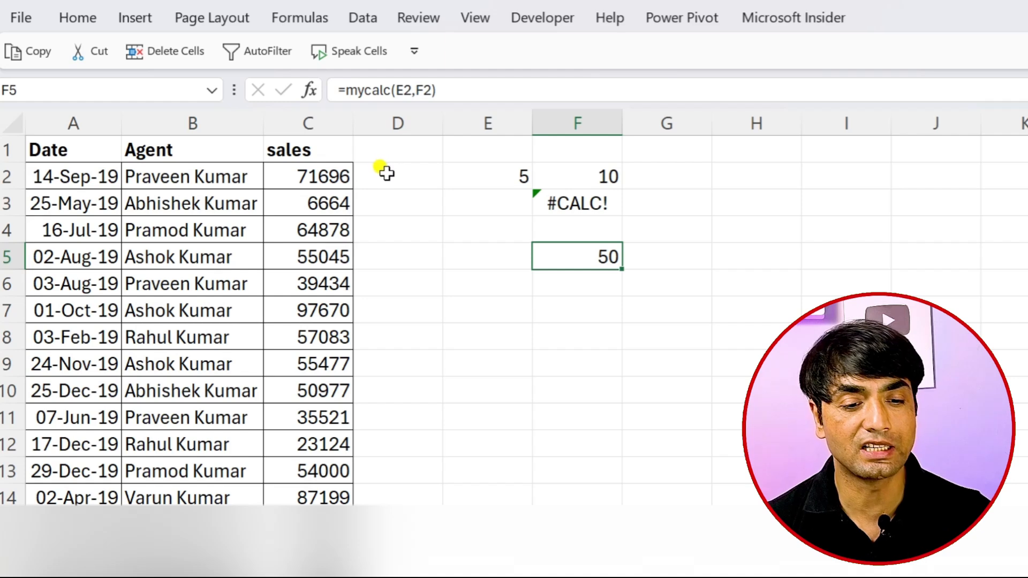
- Start a LAMBDA formula in cell D2 with sales as its parameter
{"action": "left_click", "coordinate": [380, 176]}
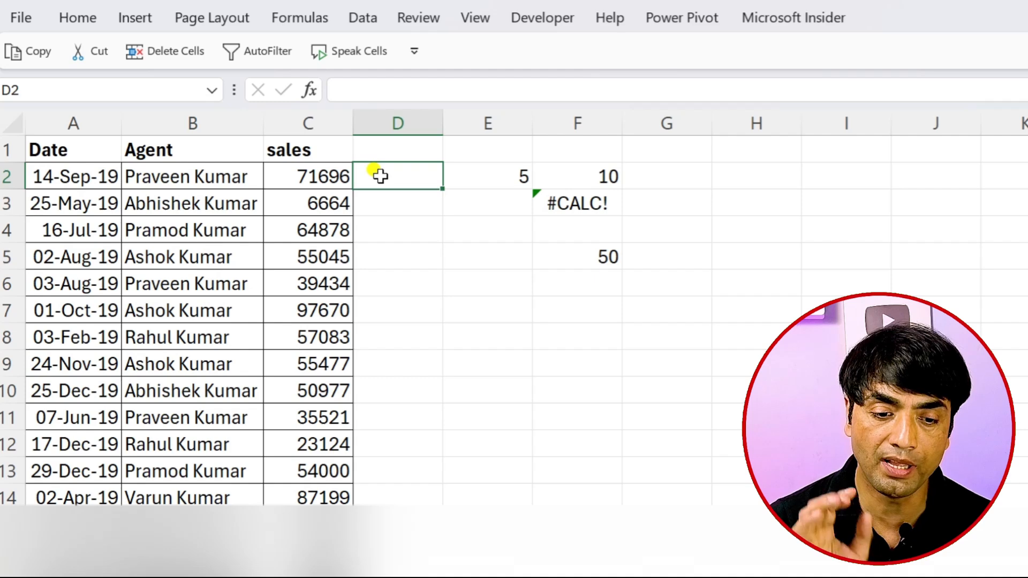
{"action": "type", "text": "=l"}
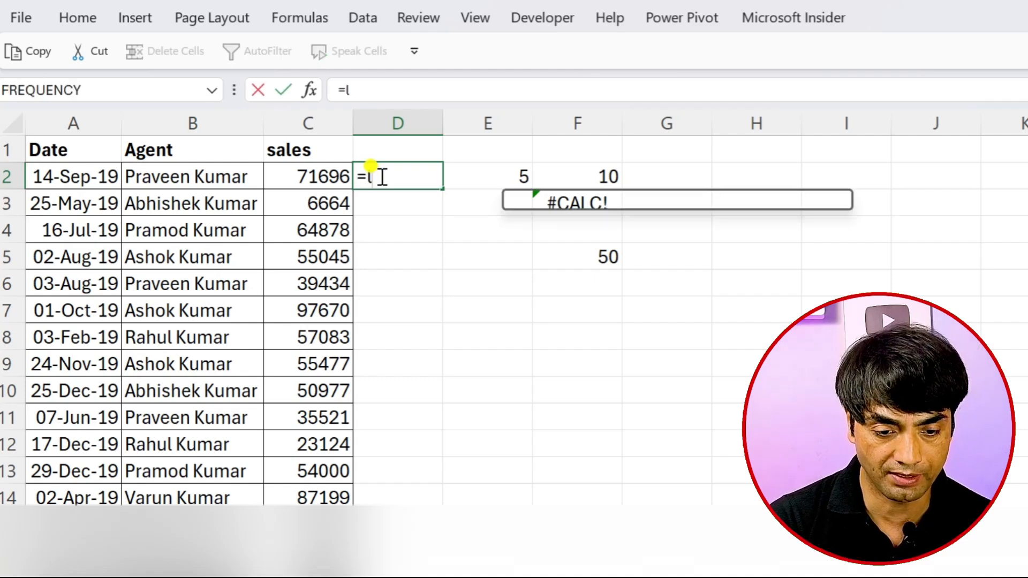
{"action": "key", "text": "Tab"}
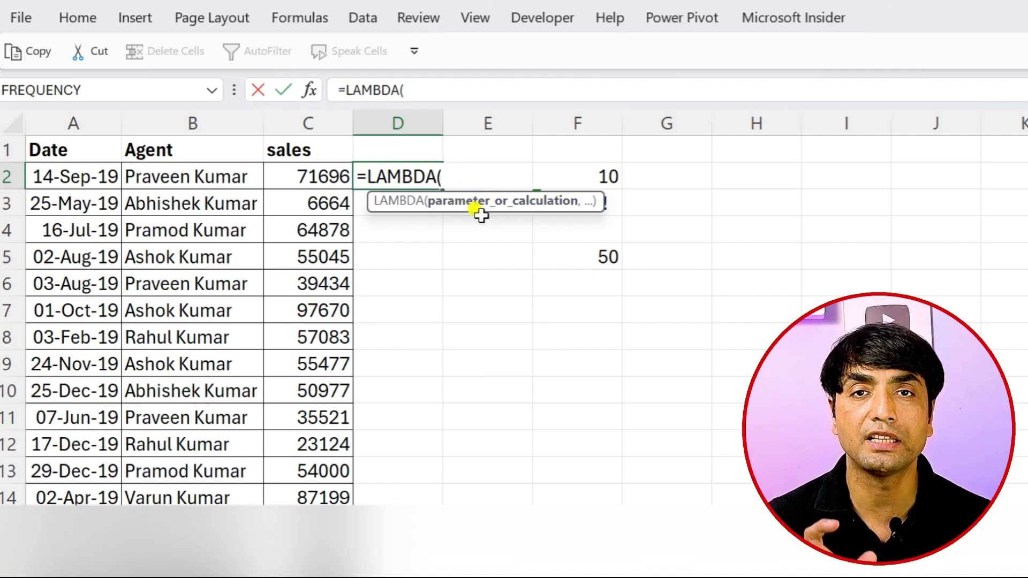
{"action": "type", "text": "sales"}
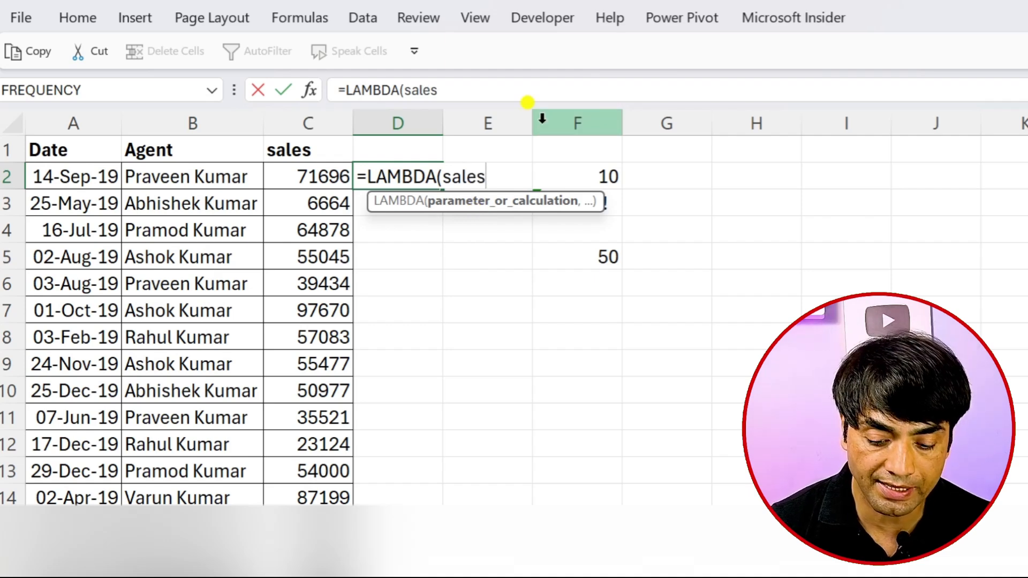
{"action": "type", "text": ","}
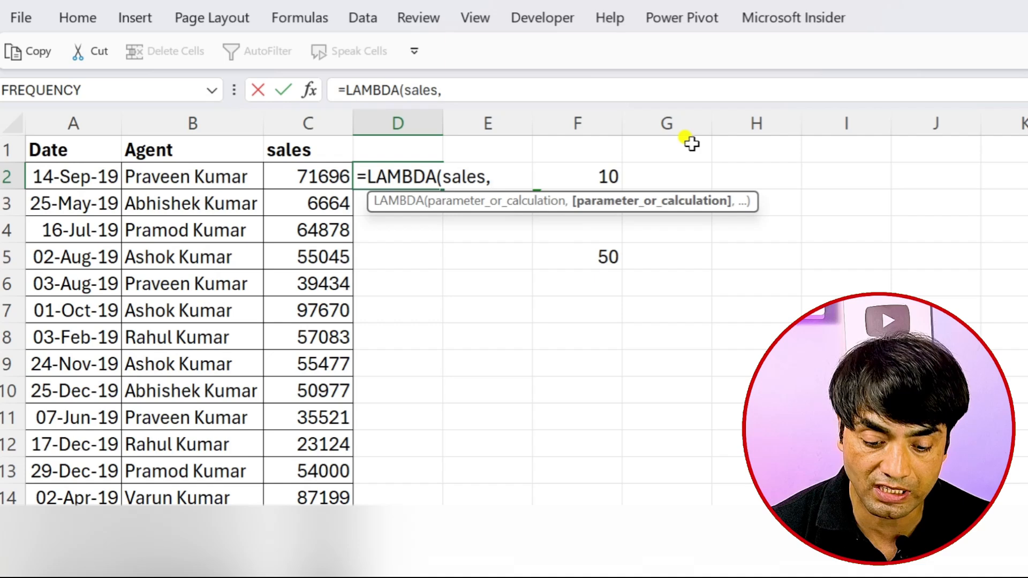
- Add an IF calculation to the LAMBDA in D2 that returns sales*10% when sales>50000
{"action": "type", "text": "if(sale"}
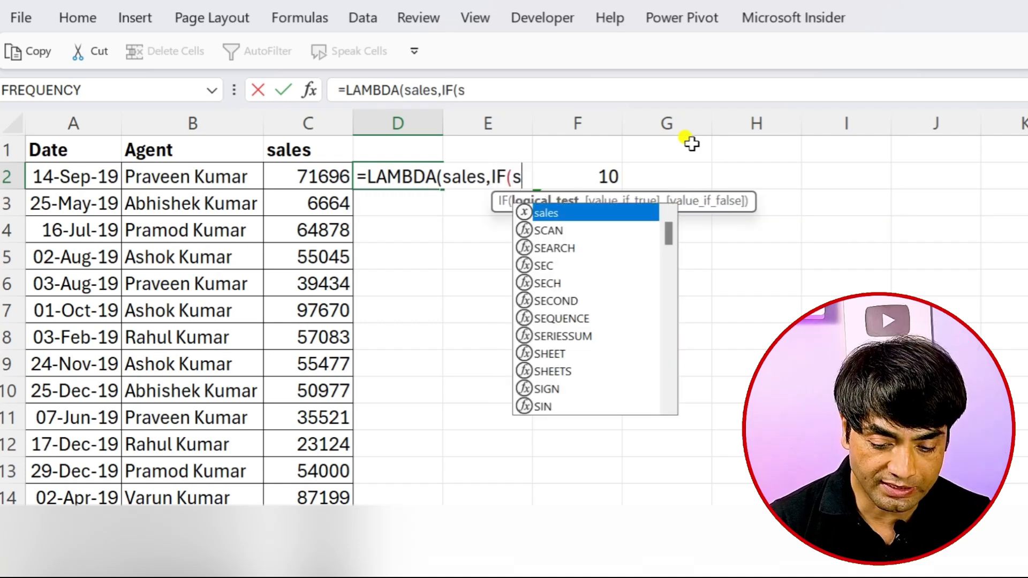
{"action": "type", "text": "s"}
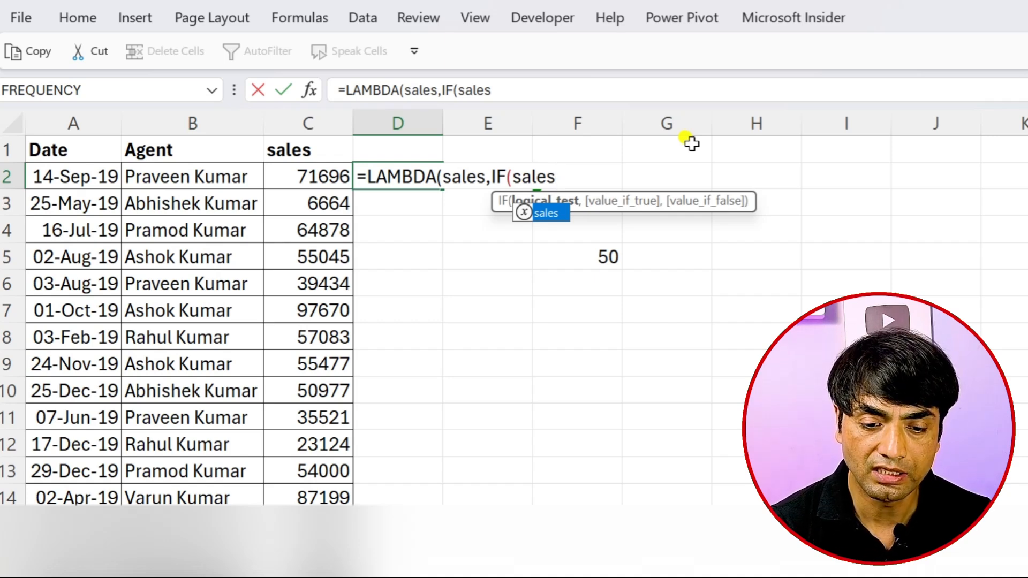
{"action": "type", "text": ">1"}
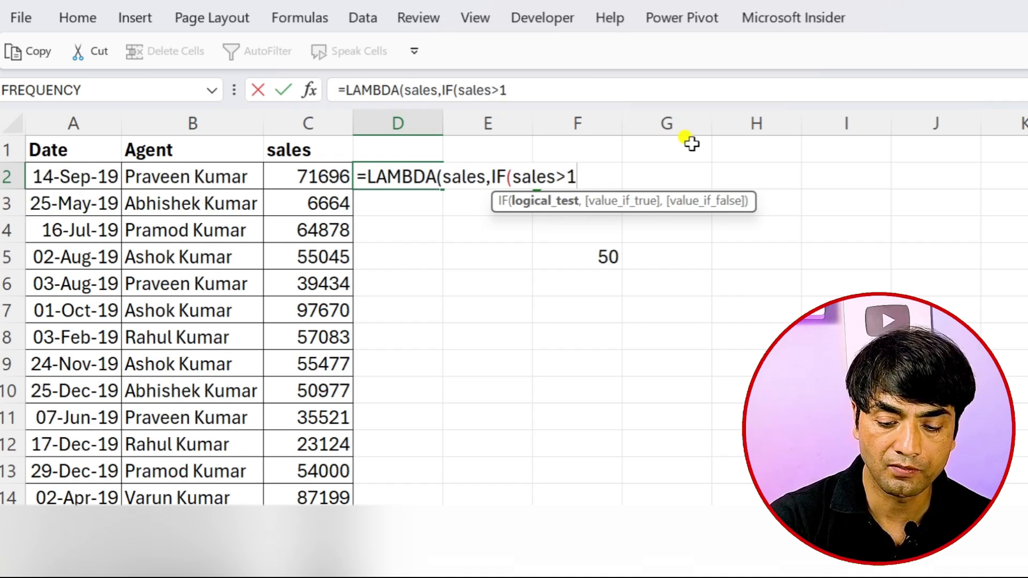
{"action": "key", "text": "BackSpace"}
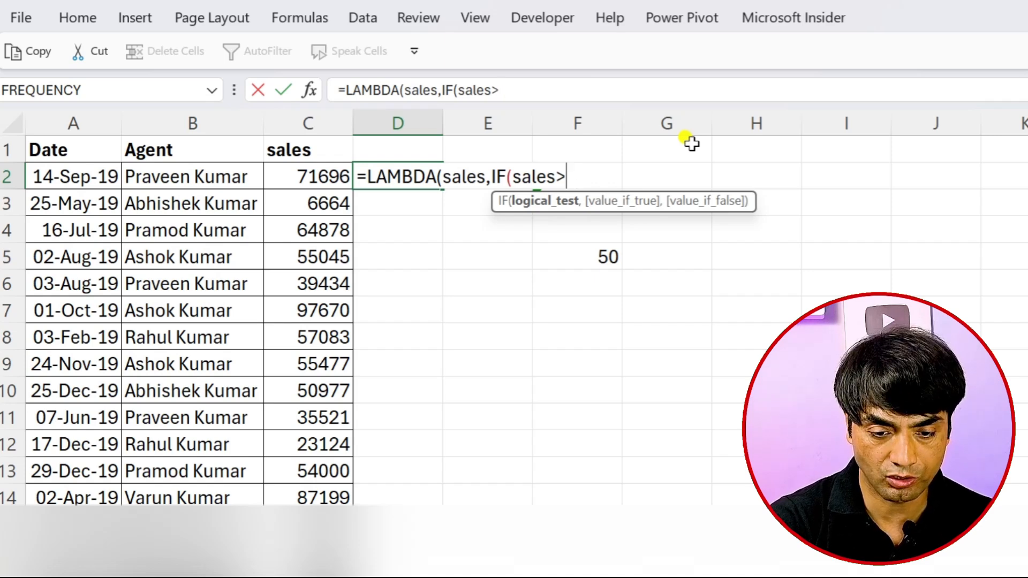
{"action": "type", "text": "50000"}
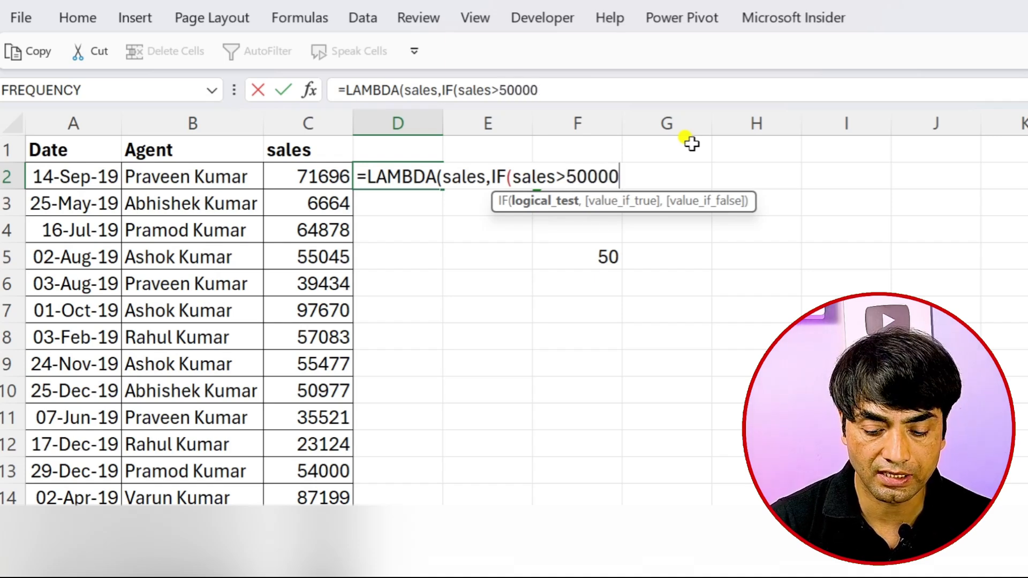
{"action": "type", "text": ","}
{"action": "type", "text": "sales"}
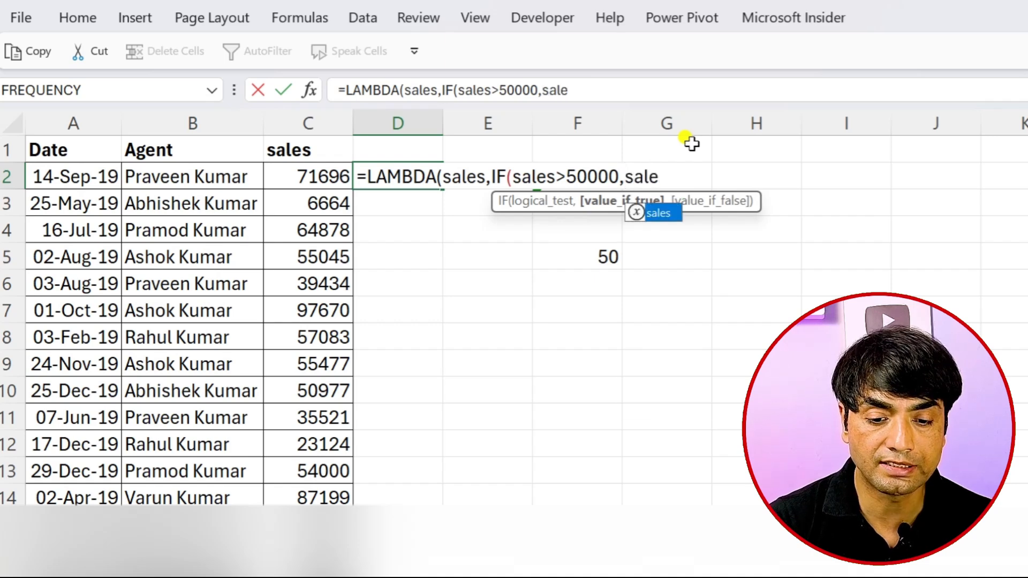
{"action": "type", "text": "*10"}
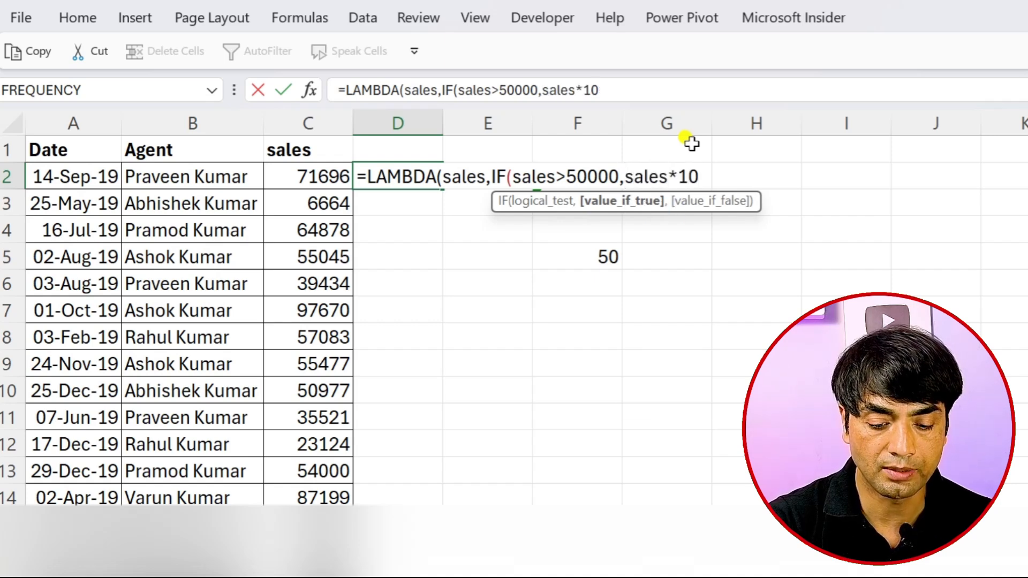
{"action": "type", "text": "%,"}
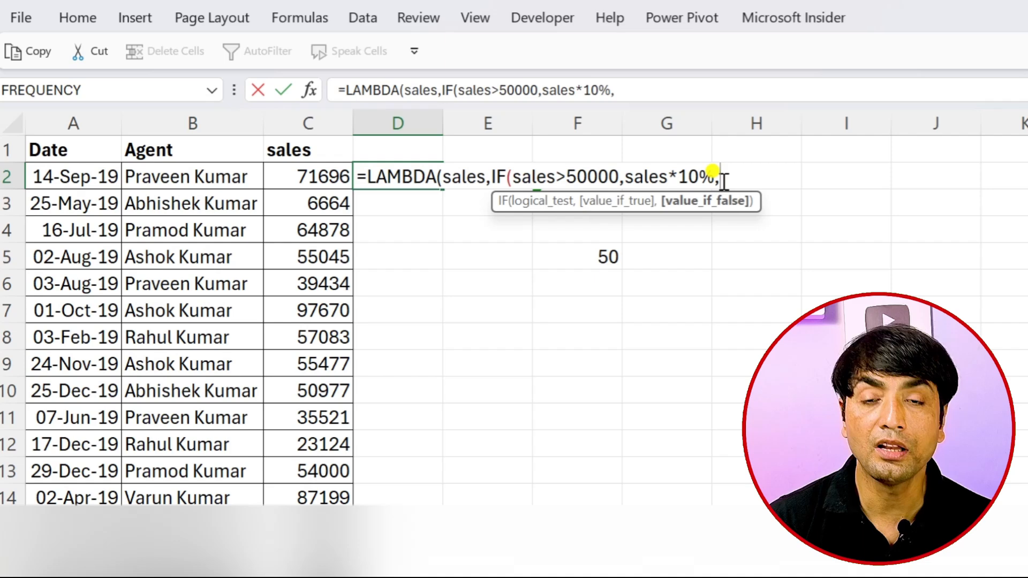
- Nest a second IF in the D2 LAMBDA that returns sales*5% when sales>20000
{"action": "type", "text": "IF(sales"}
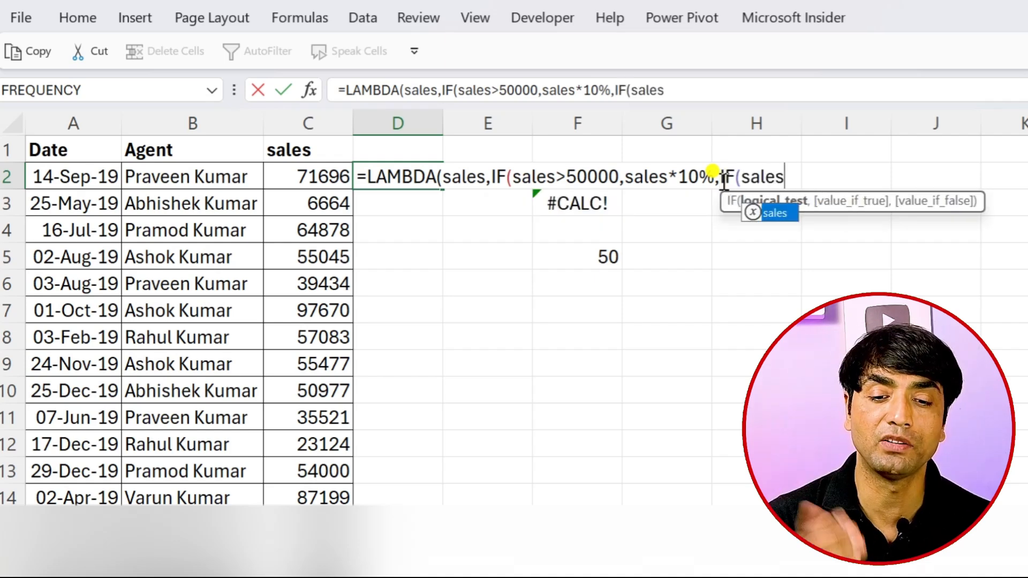
{"action": "type", "text": ">"}
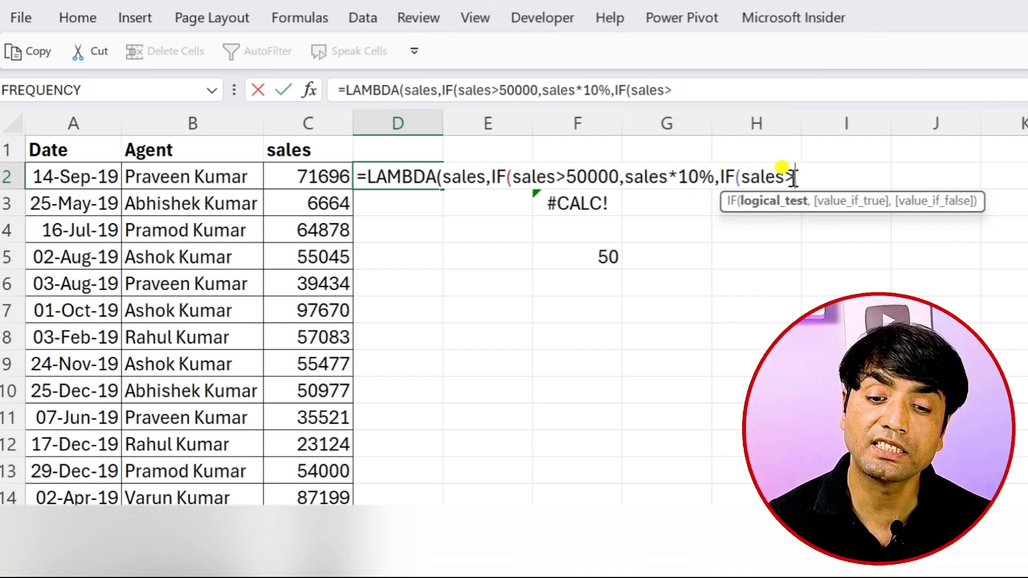
{"action": "type", "text": "20"}
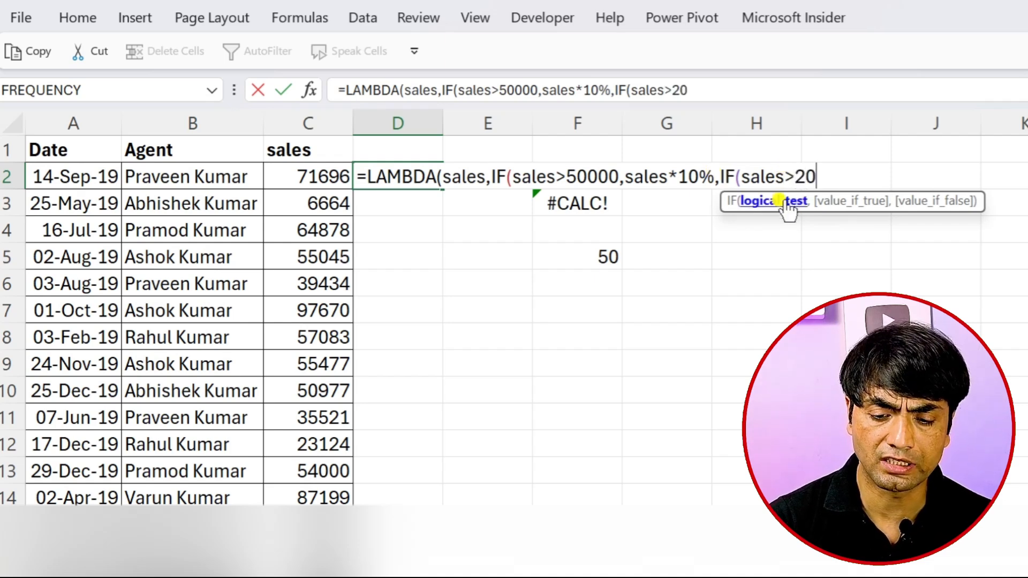
{"action": "type", "text": "000,"}
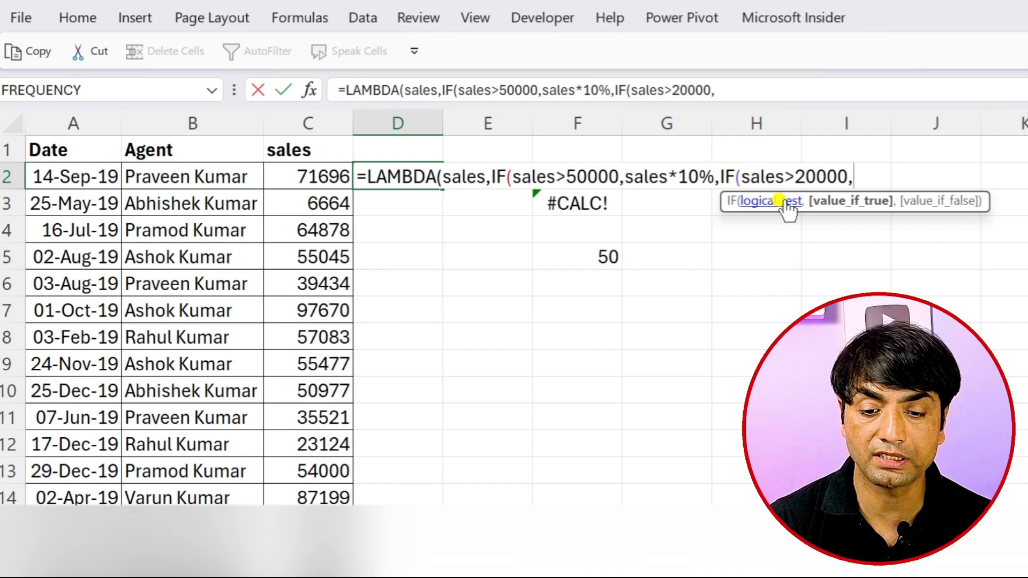
{"action": "type", "text": "sales"}
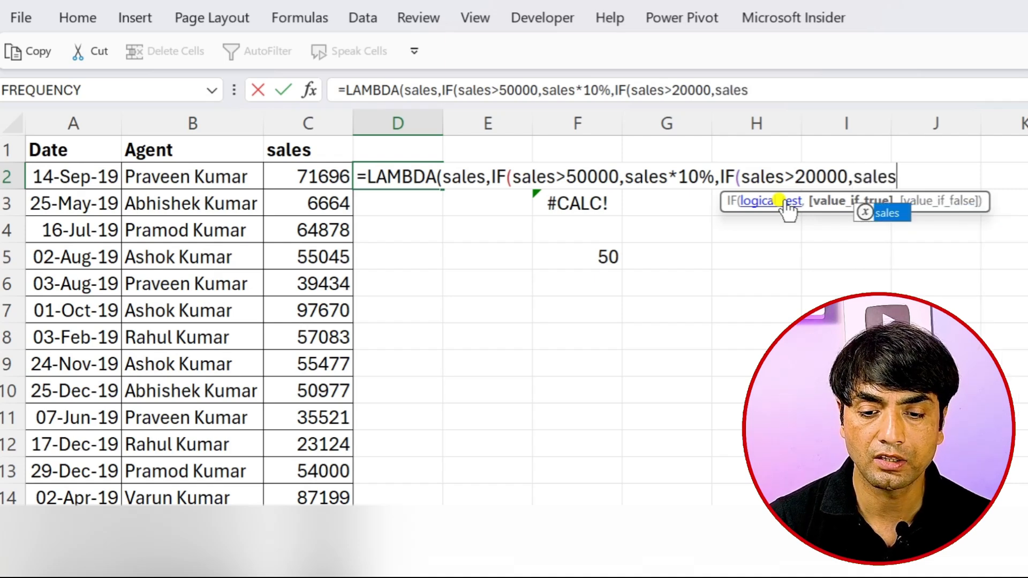
{"action": "type", "text": "*"}
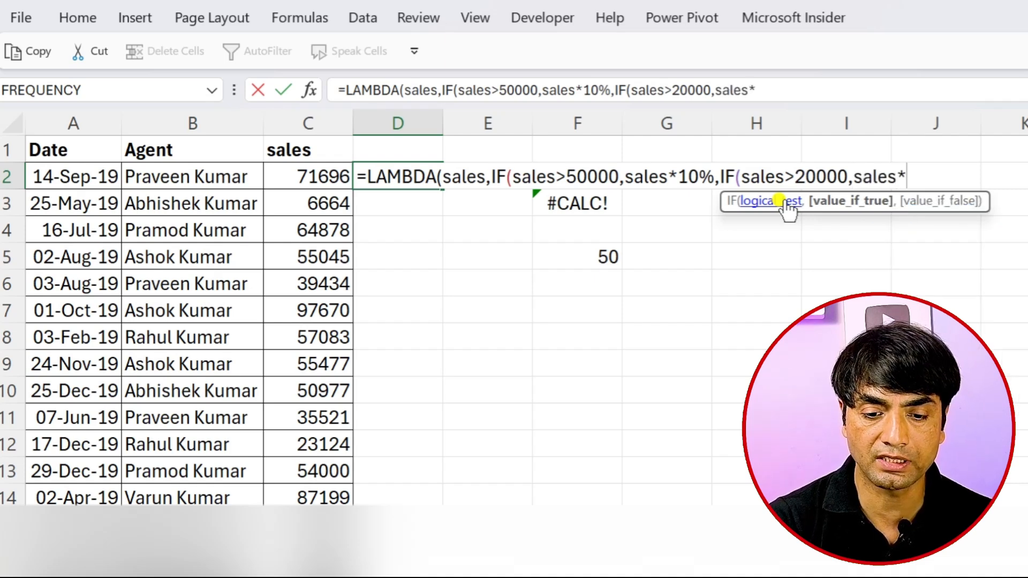
{"action": "type", "text": "5%"}
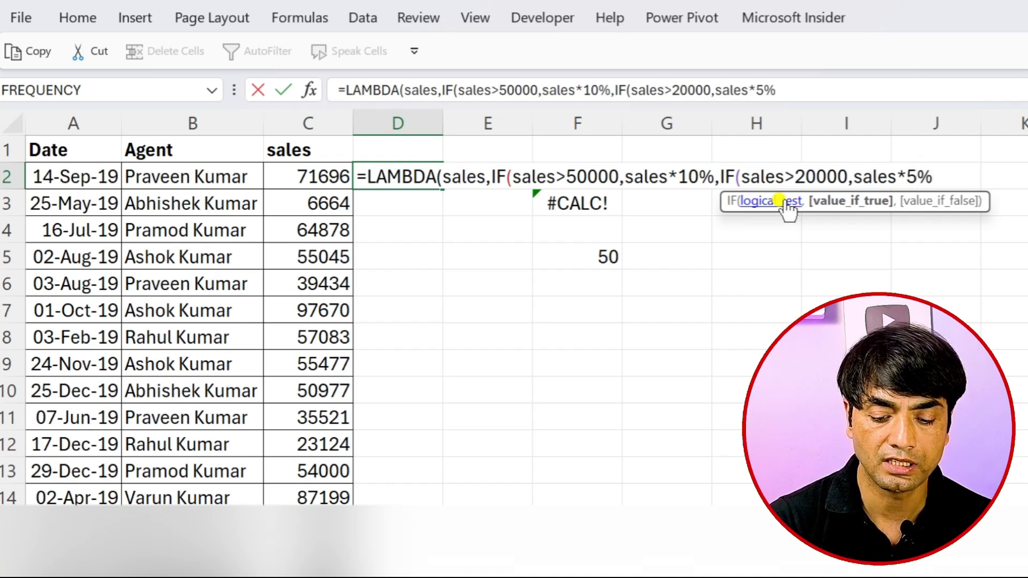
- Set sales*2% as the fallback result, close the nested IF and LAMBDA, and commit the formula in D2
{"action": "type", "text": ",sales*"}
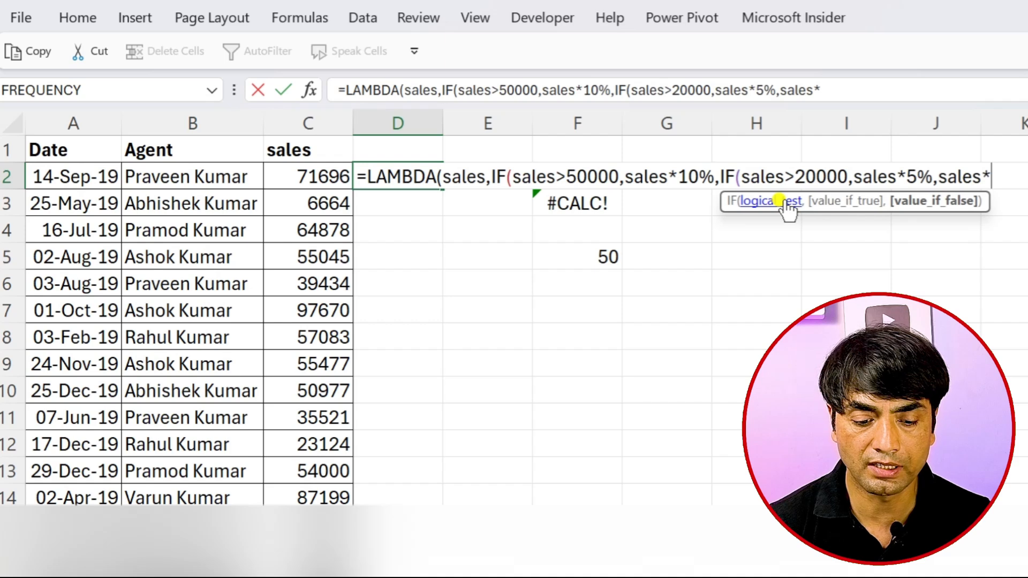
{"action": "type", "text": "2%"}
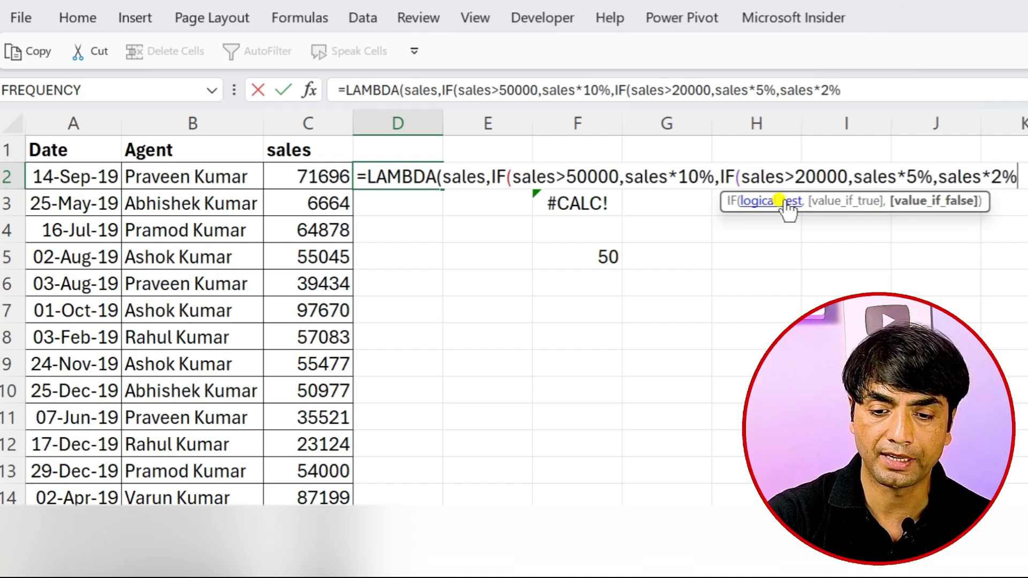
{"action": "type", "text": ")"}
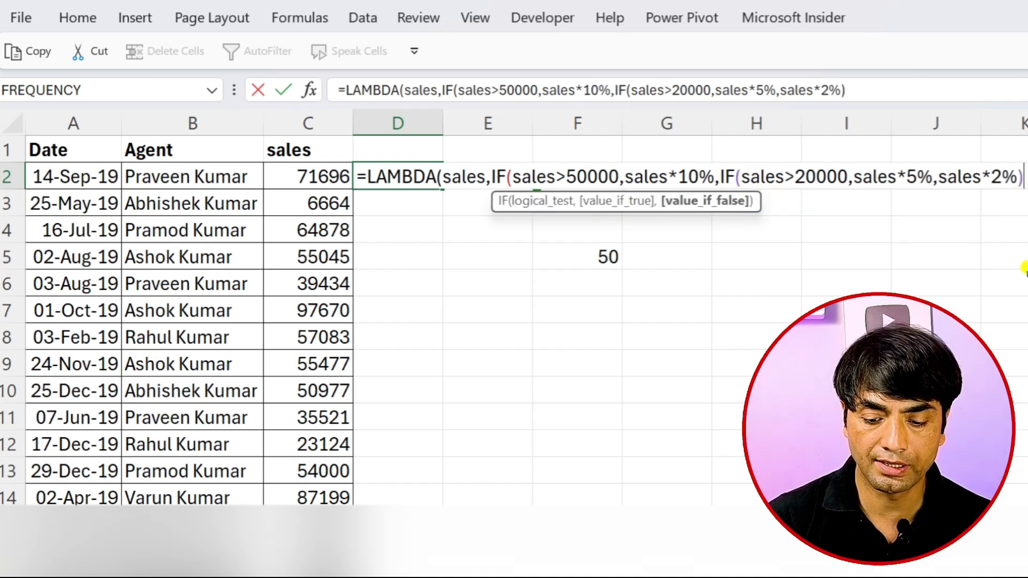
{"action": "type", "text": ")"}
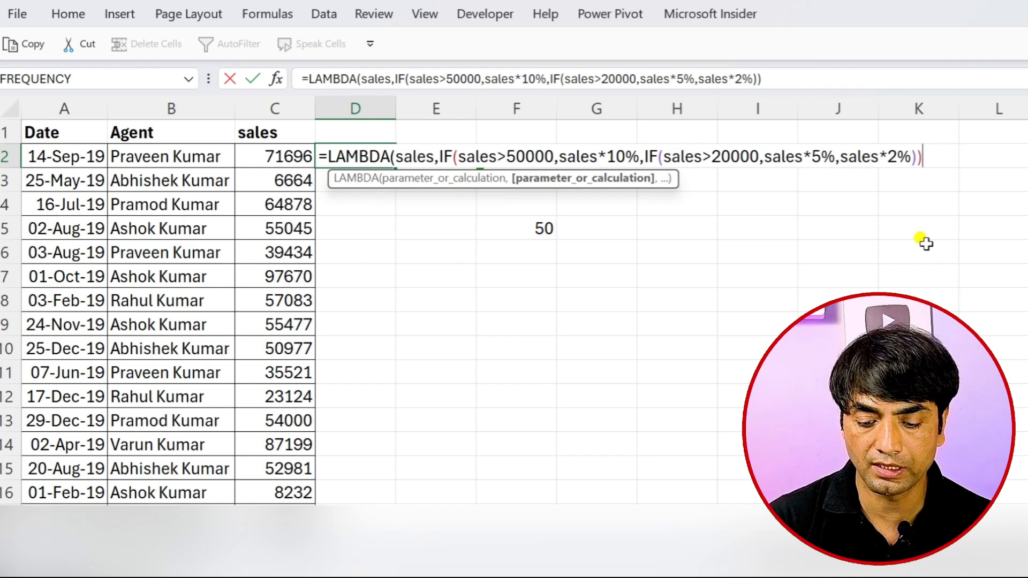
{"action": "type", "text": ")"}
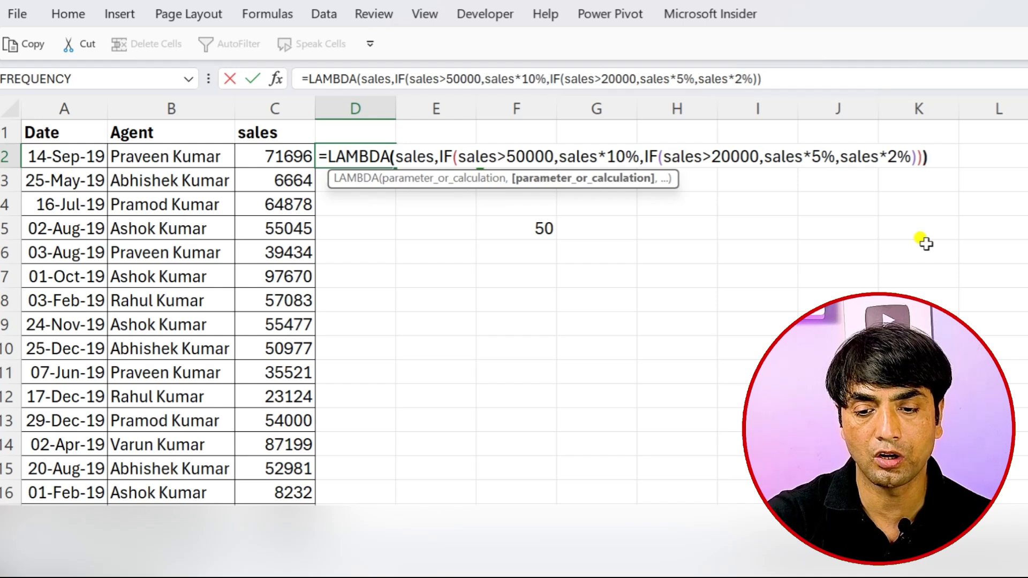
{"action": "key", "text": "Return"}
{"action": "key", "text": "Up"}
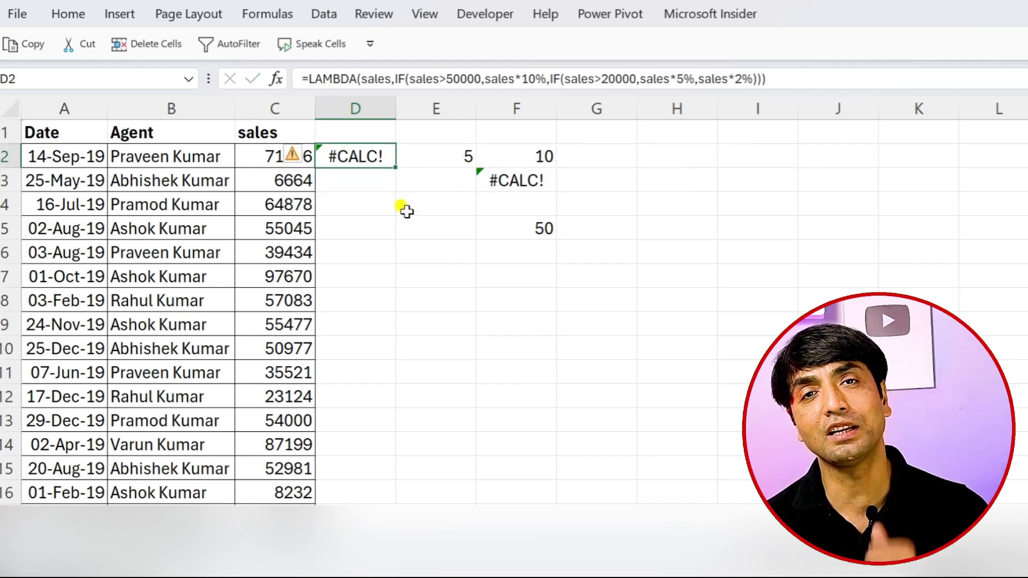
- Test the LAMBDA in D2 by appending (C2) so it runs on the first sales value
{"action": "double_click", "coordinate": [358, 154]}
{"action": "left_click", "coordinate": [411, 157]}
{"action": "left_click", "coordinate": [937, 158]}
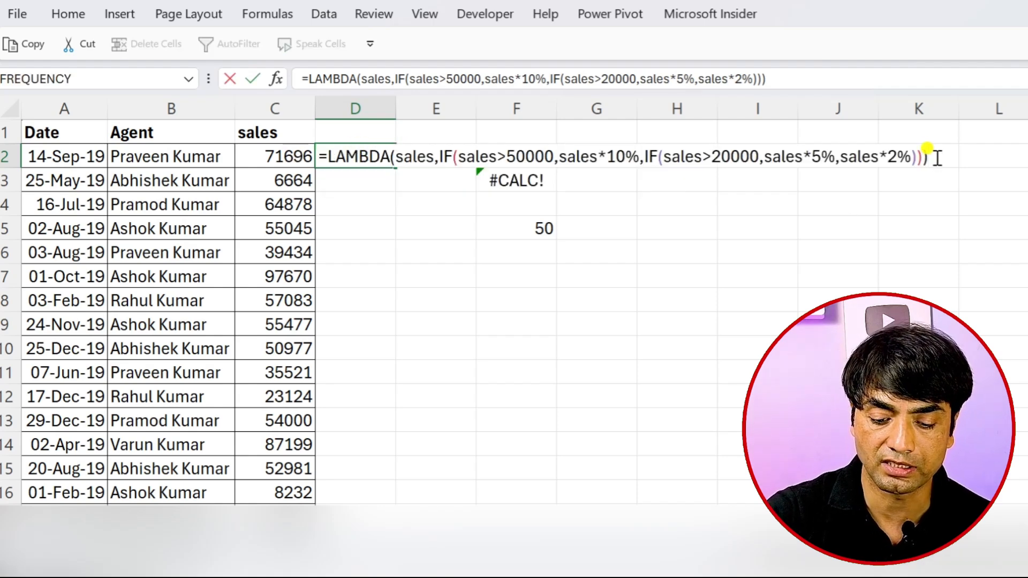
{"action": "type", "text": "("}
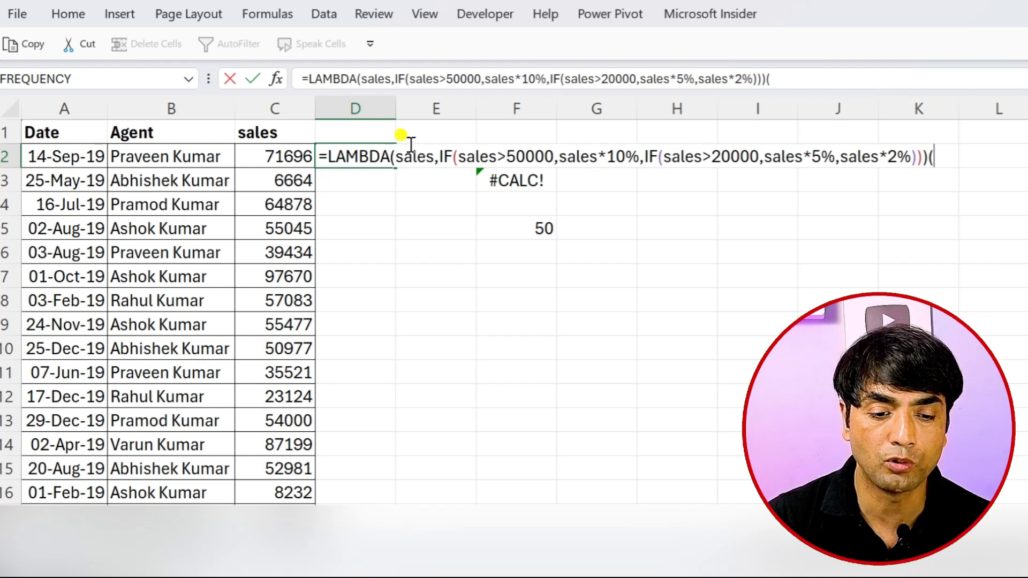
{"action": "left_click", "coordinate": [274, 152]}
{"action": "type", "text": ")"}
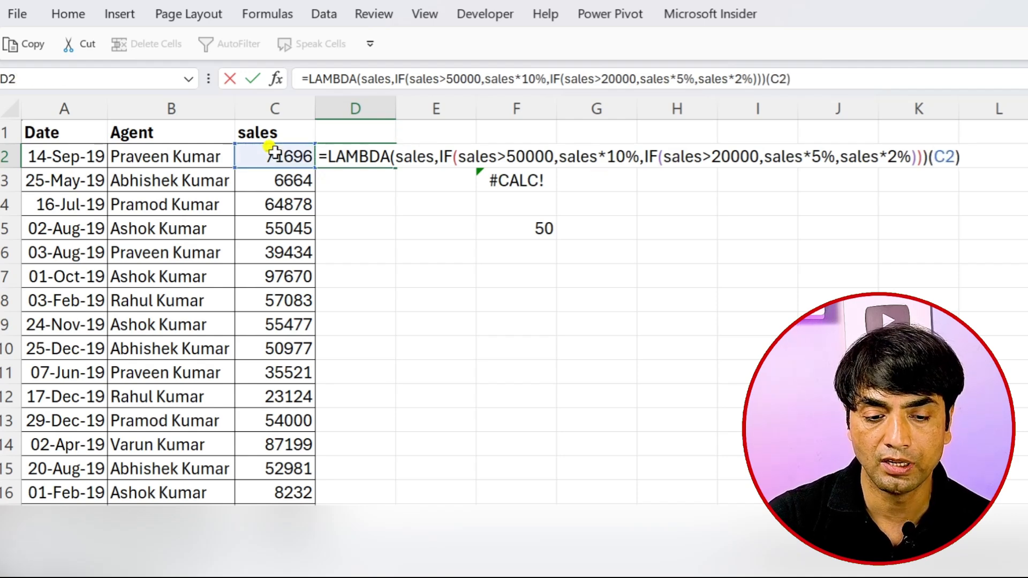
{"action": "key", "text": "Return"}
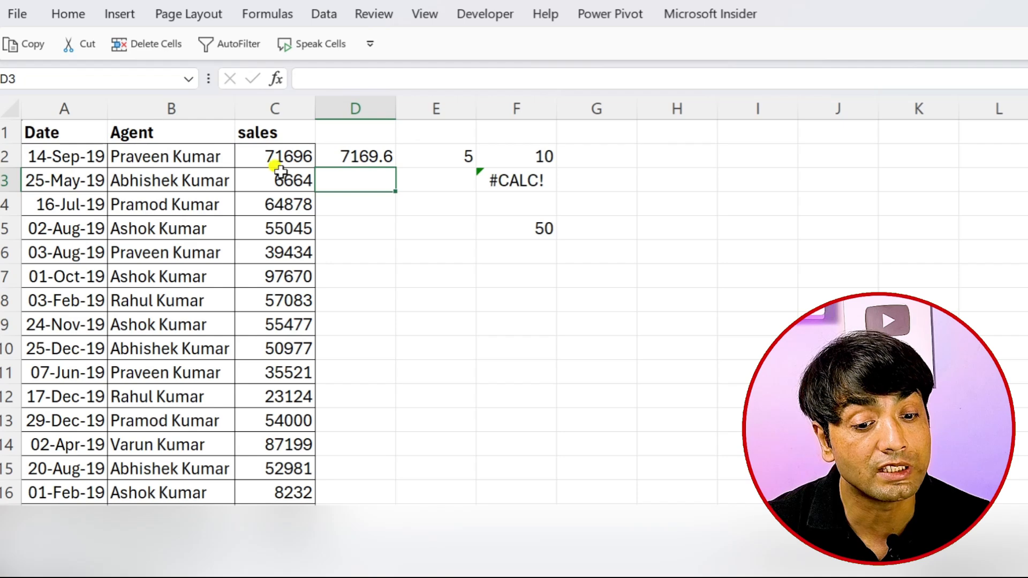
- Fill the LAMBDA test formula from D2 down column D alongside the sales values
{"action": "left_click", "coordinate": [358, 157]}
{"action": "double_click", "coordinate": [394, 169]}
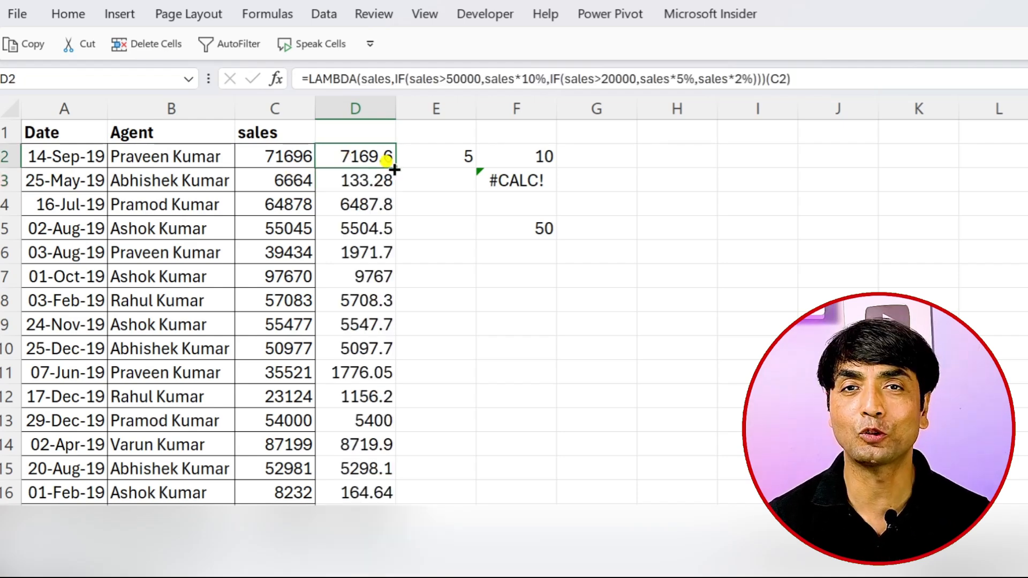
{"action": "double_click", "coordinate": [359, 155]}
{"action": "left_click", "coordinate": [942, 164]}
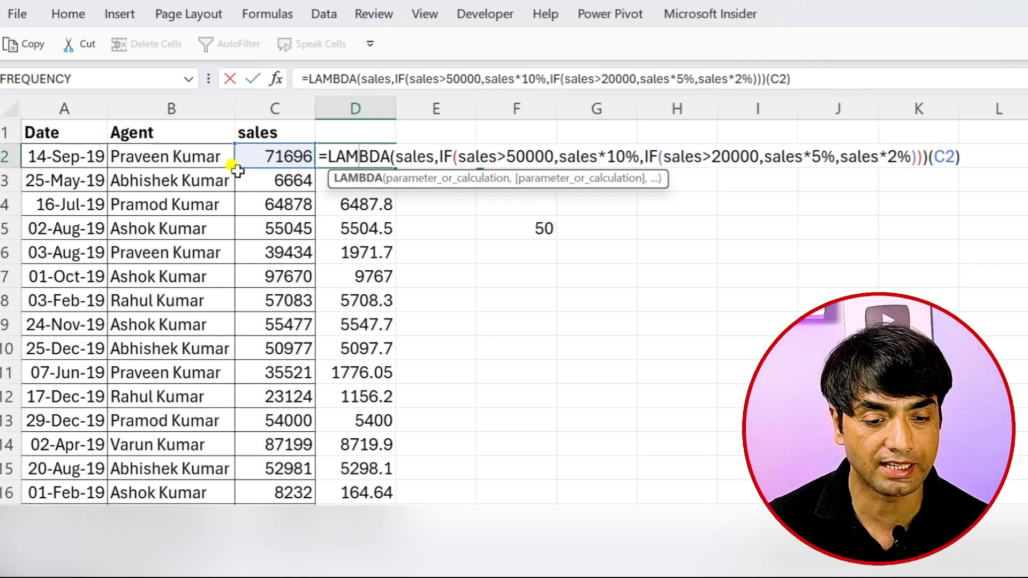
{"action": "key", "text": "Escape"}
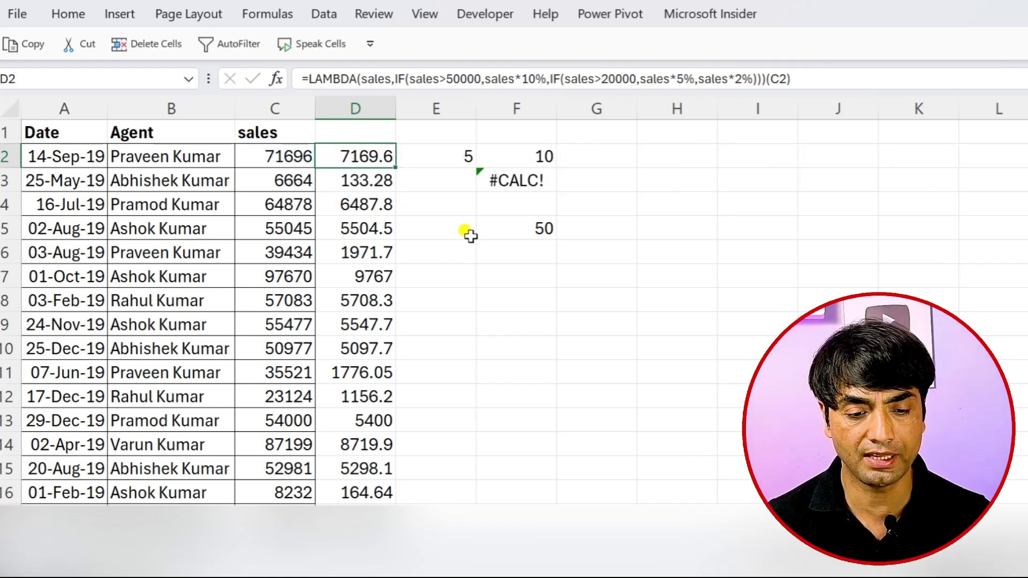
- Remove the (C2) argument from the LAMBDA in D2 and clear the filled formulas below it
{"action": "double_click", "coordinate": [370, 155]}
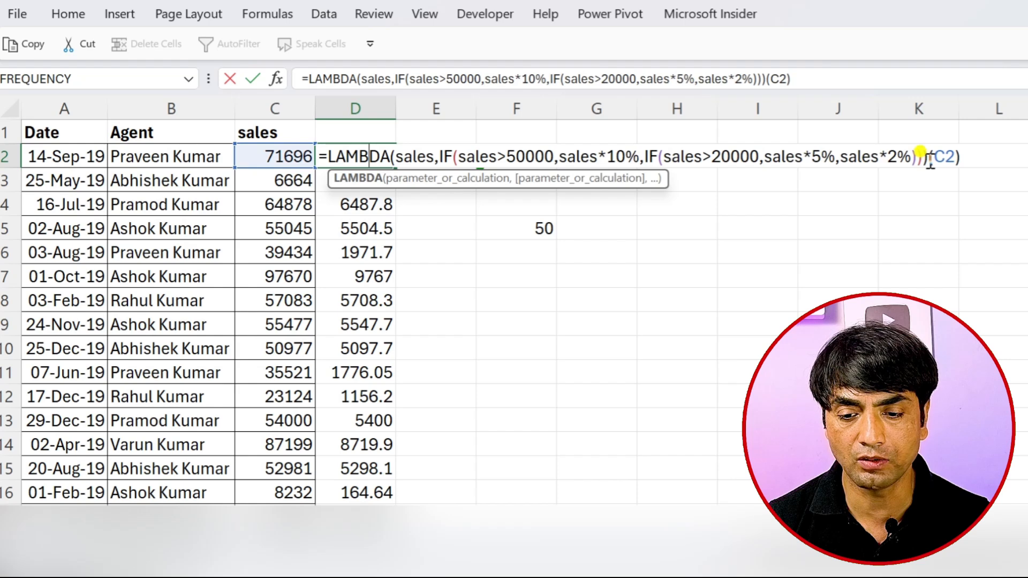
{"action": "left_click_drag", "start_coordinate": [931, 161], "coordinate": [1003, 167]}
{"action": "key", "text": "Delete"}
{"action": "key", "text": "Return"}
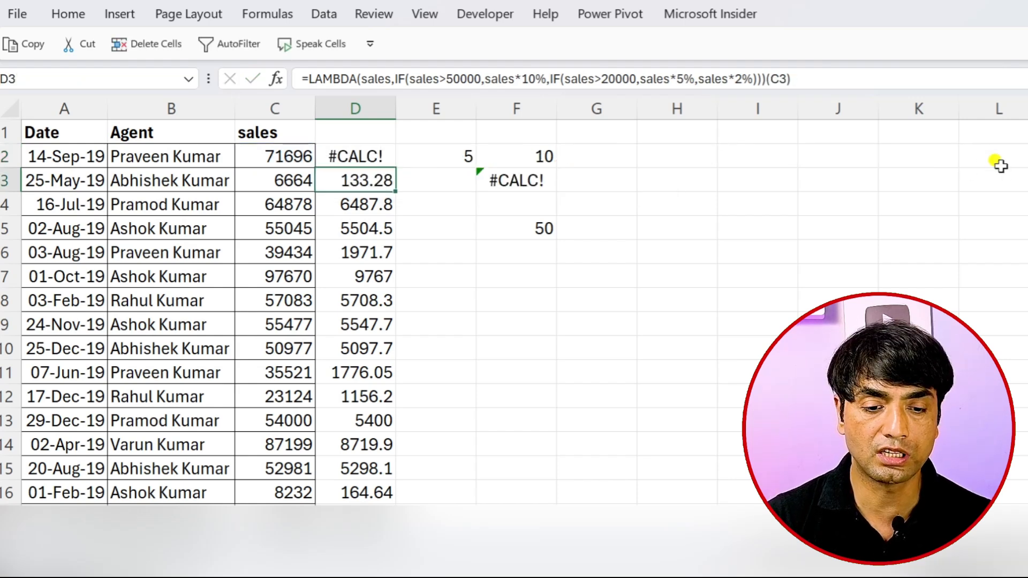
{"action": "key", "text": "ctrl+shift+Down"}
{"action": "key", "text": "Delete"}
- Define a workbook-scoped name salescommission that refers to the LAMBDA formula copied from cell D2
{"action": "scroll", "coordinate": [379, 191], "scroll_direction": "up", "scroll_amount": 9}
{"action": "double_click", "coordinate": [347, 155]}
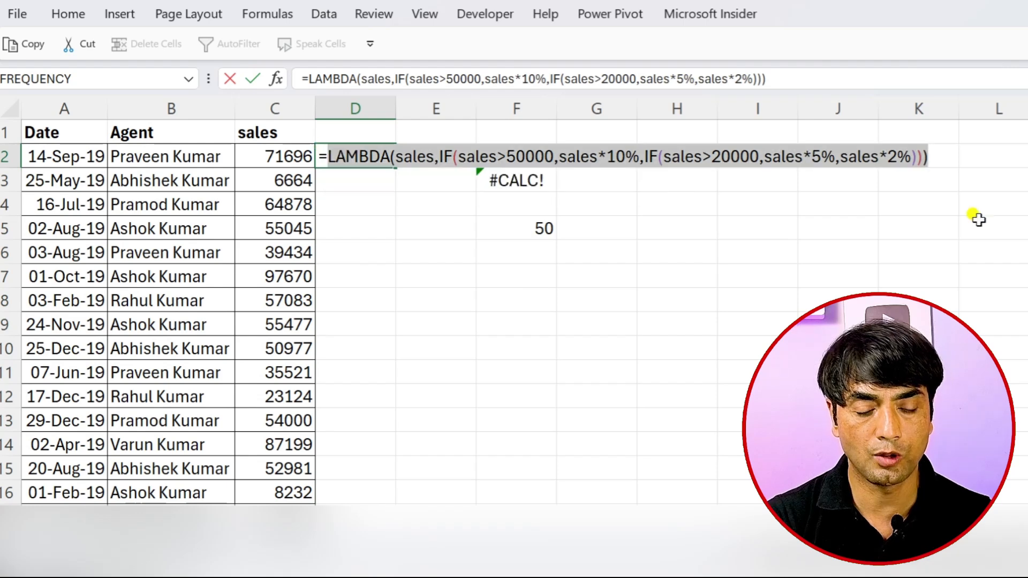
{"action": "key", "text": "Escape"}
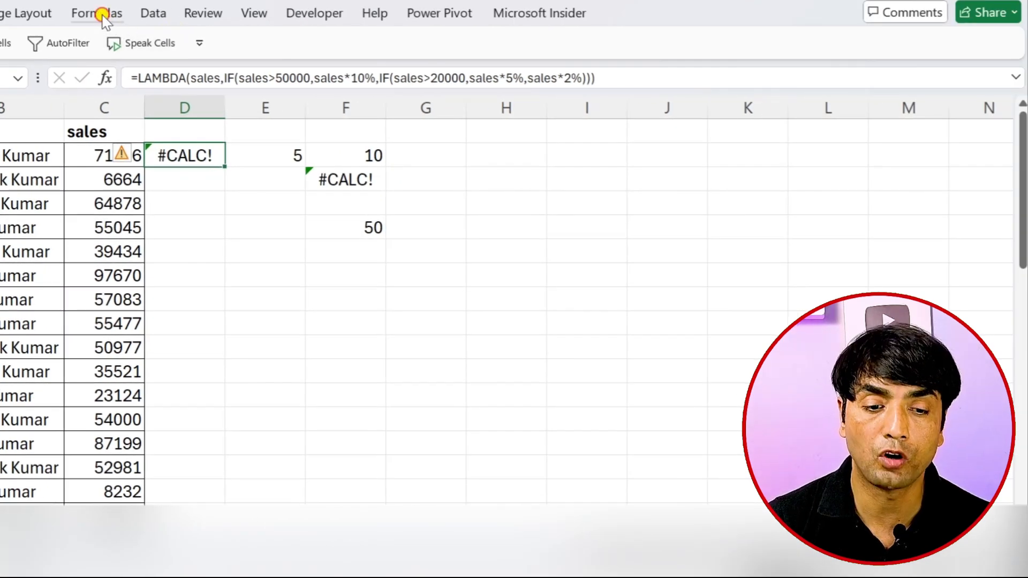
{"action": "left_click", "coordinate": [99, 14]}
{"action": "left_click", "coordinate": [457, 47]}
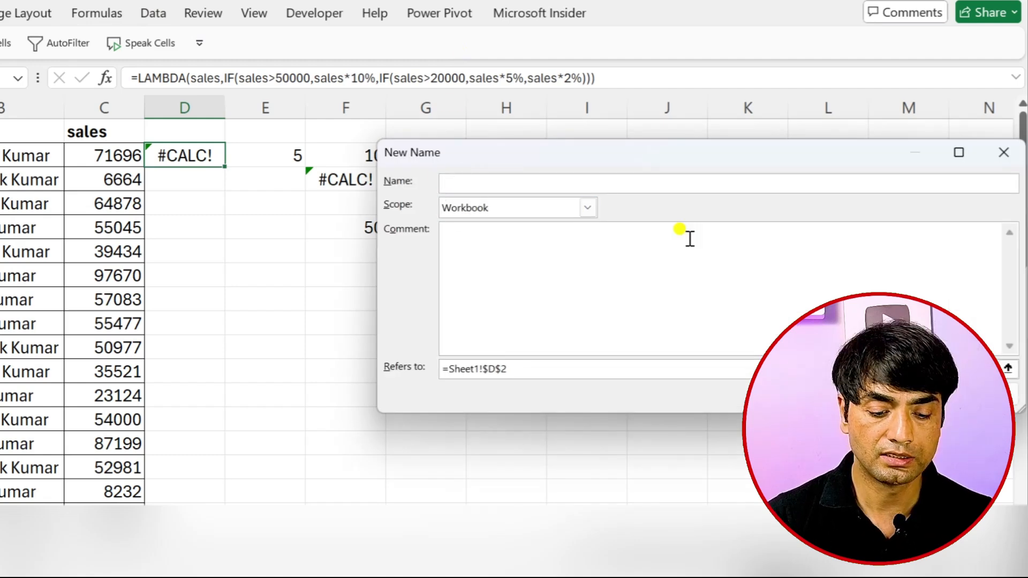
{"action": "type", "text": "salescommission"}
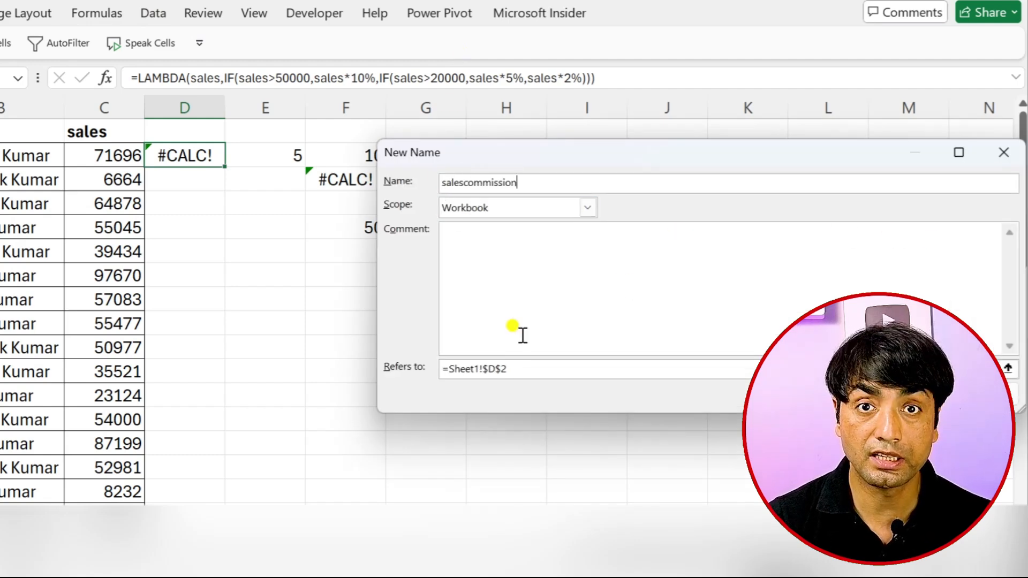
{"action": "left_click_drag", "start_coordinate": [507, 370], "coordinate": [298, 344]}
{"action": "type", "text": "="}
{"action": "type", "text": "LAMBDA(sales,IF(sales>50000,sales*10%,IF(sales>20000,sales*5%,sales*2%)))"}
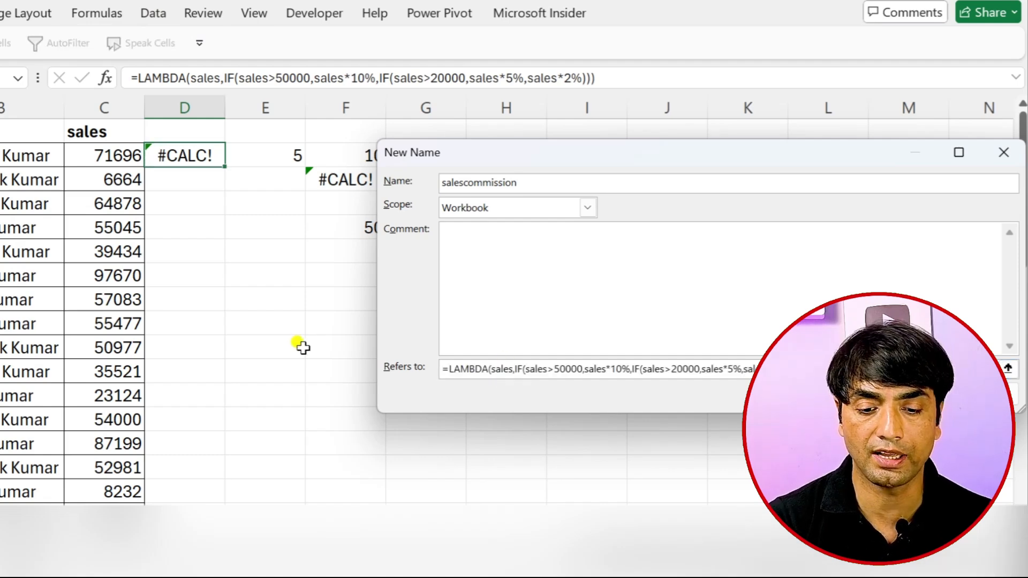
{"action": "key", "text": "Return"}
- Replace the LAMBDA formula in cell D2 with =salescommission(C2)
{"action": "left_click", "coordinate": [189, 200]}
{"action": "left_click", "coordinate": [186, 158]}
{"action": "key", "text": "Delete"}
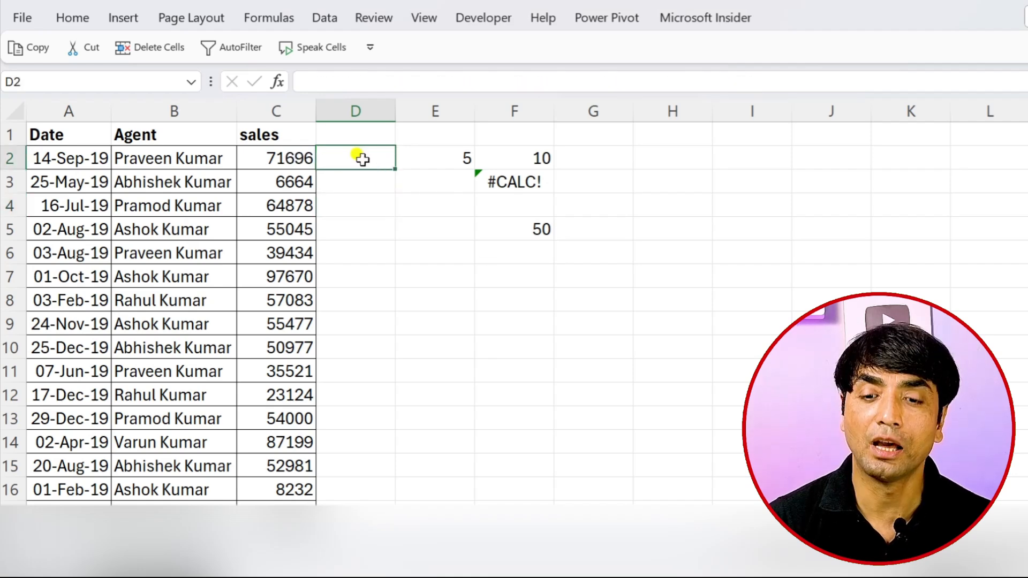
{"action": "type", "text": "=sale"}
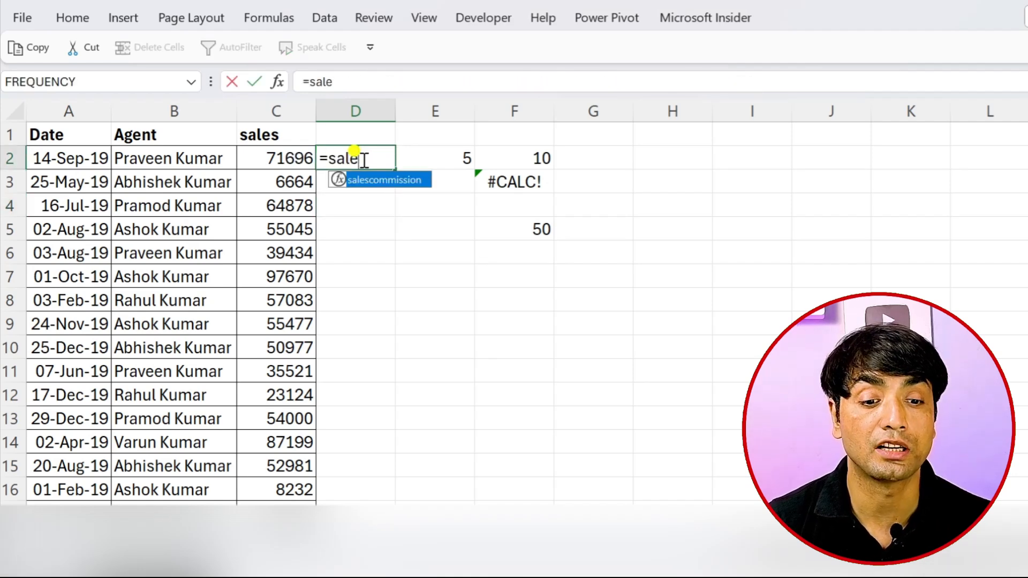
{"action": "key", "text": "Tab"}
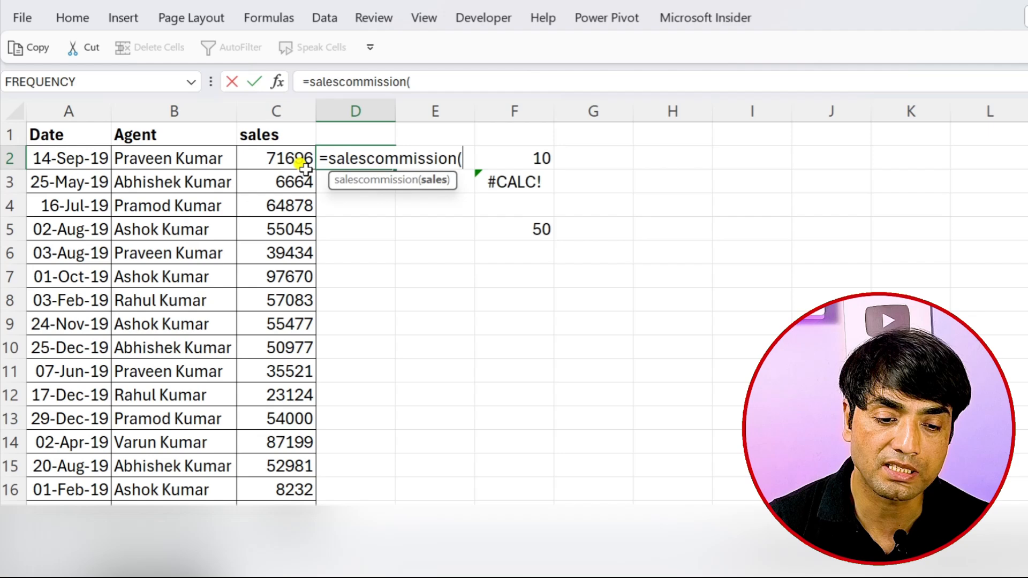
{"action": "left_click", "coordinate": [282, 158]}
{"action": "type", "text": ")"}
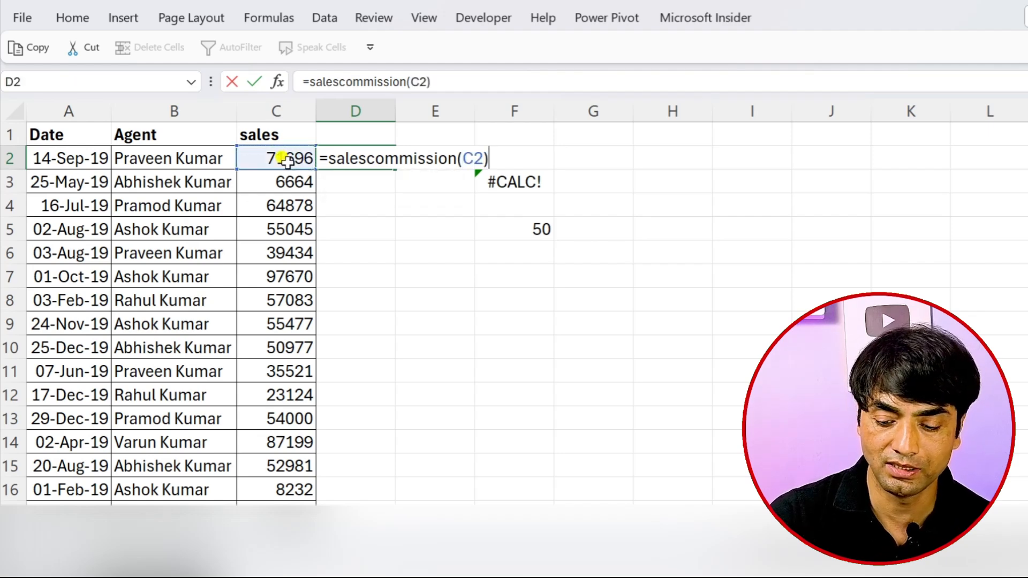
{"action": "key", "text": "Return"}
- Fill the salescommission formula from D2 down column D for all sales rows
{"action": "left_click", "coordinate": [379, 157]}
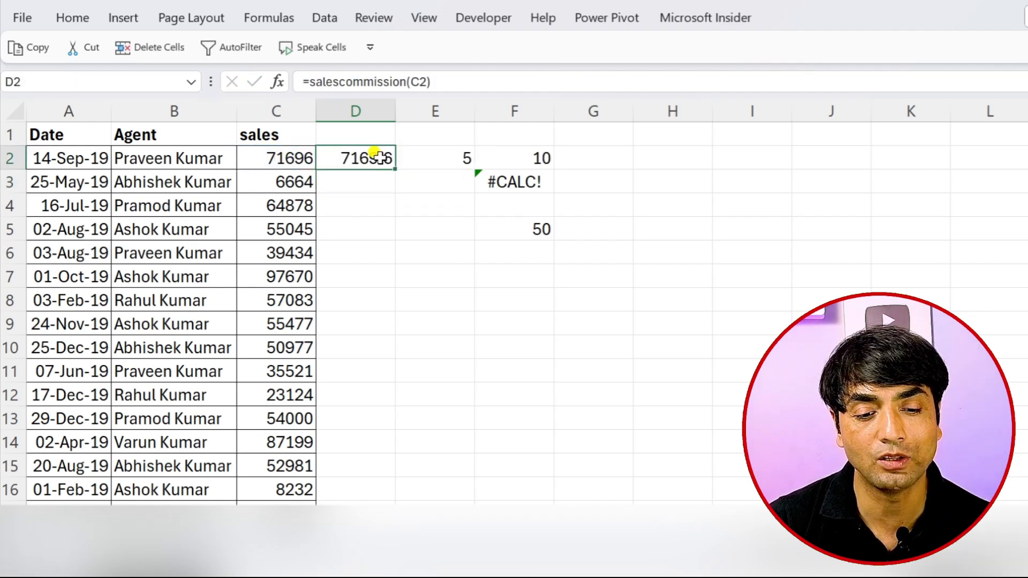
{"action": "double_click", "coordinate": [393, 170]}
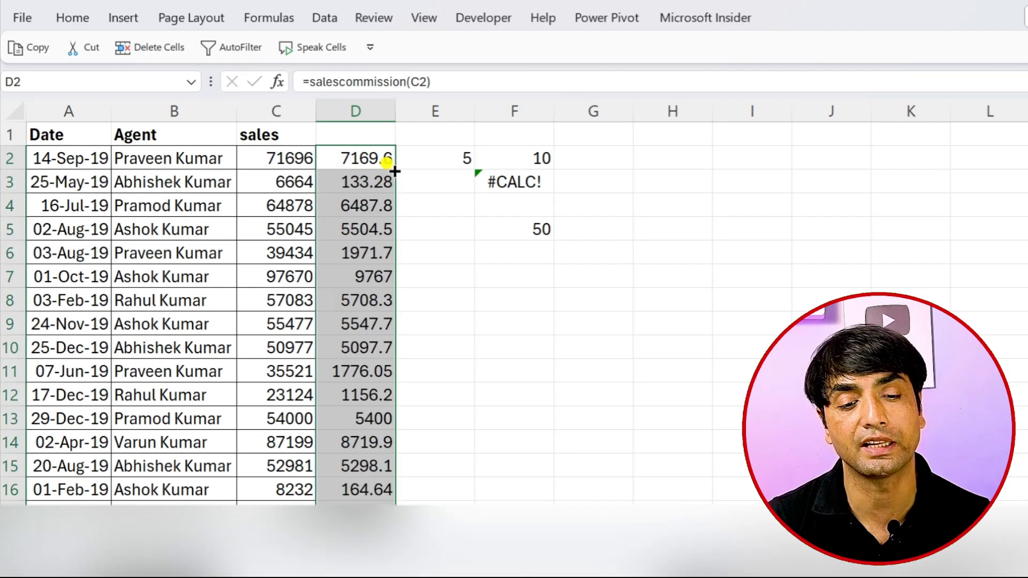
{"action": "double_click", "coordinate": [367, 155]}
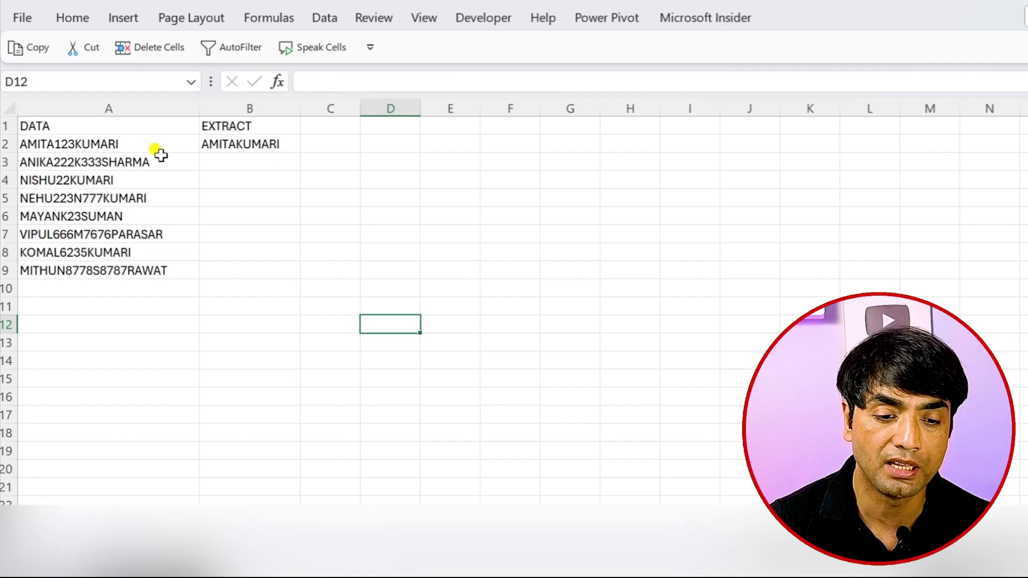
- Wrap the nested SUBSTITUTE formula in cell B2 in a LAMBDA function with the parameter removenumber
{"action": "double_click", "coordinate": [245, 143]}
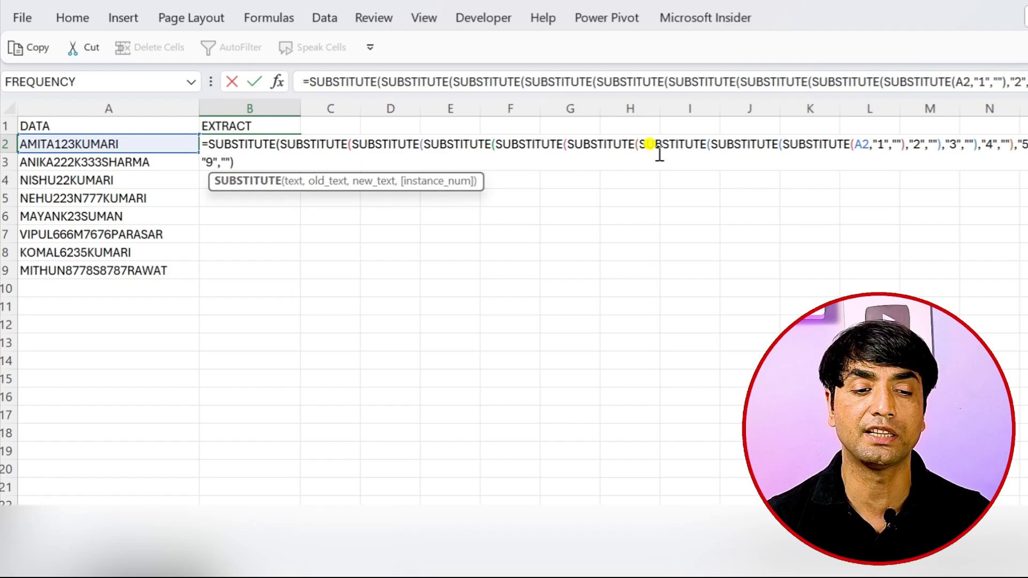
{"action": "key", "text": "ctrl+Return"}
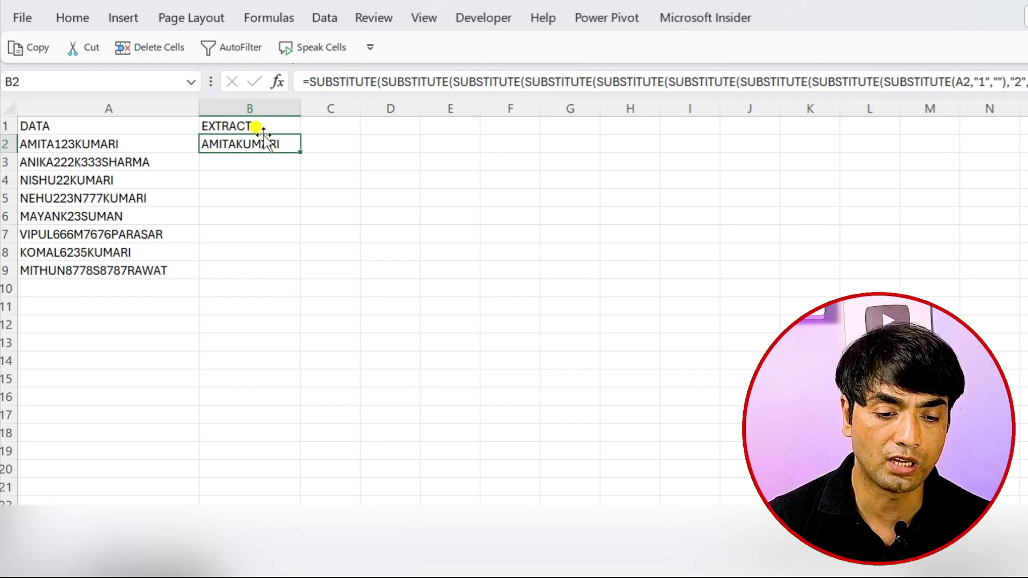
{"action": "double_click", "coordinate": [232, 145]}
{"action": "key", "text": "Escape"}
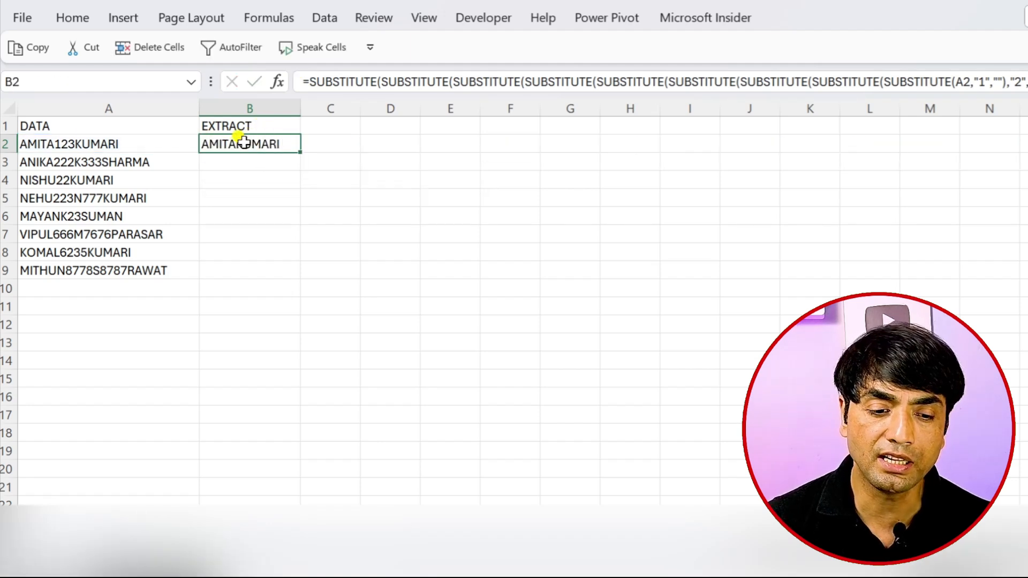
{"action": "double_click", "coordinate": [240, 142]}
{"action": "left_click", "coordinate": [210, 143]}
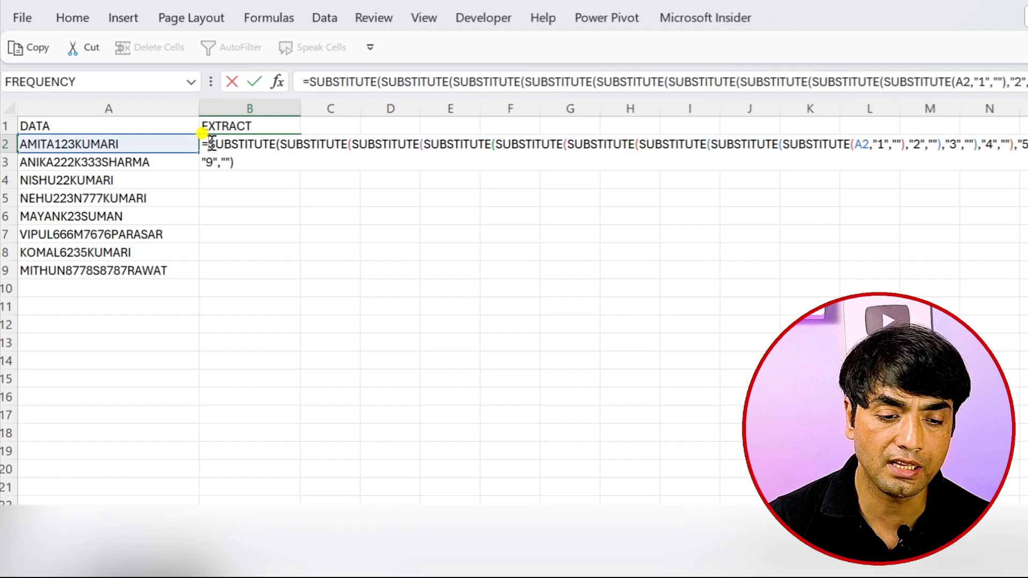
{"action": "type", "text": "lambd"}
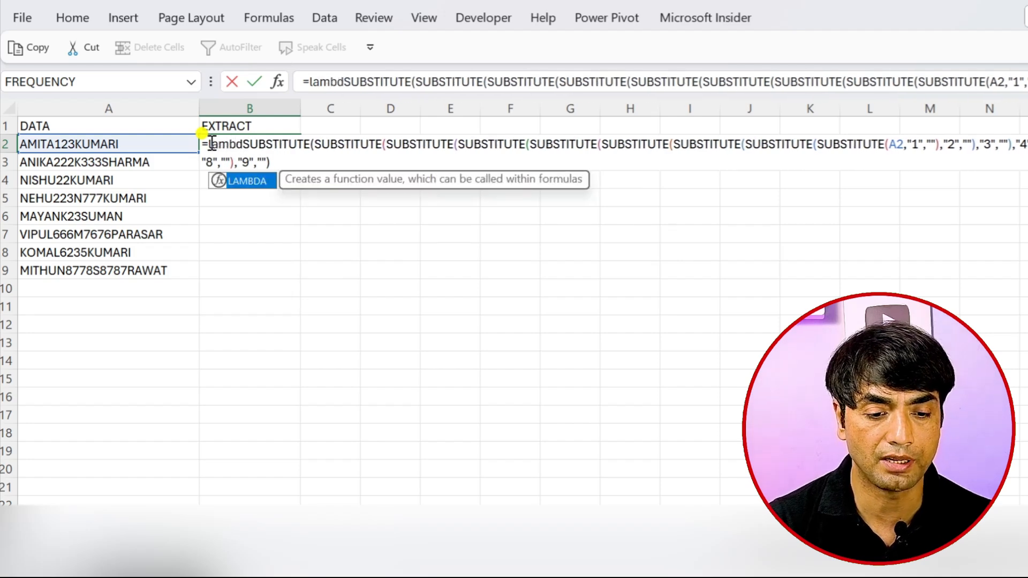
{"action": "key", "text": "Tab"}
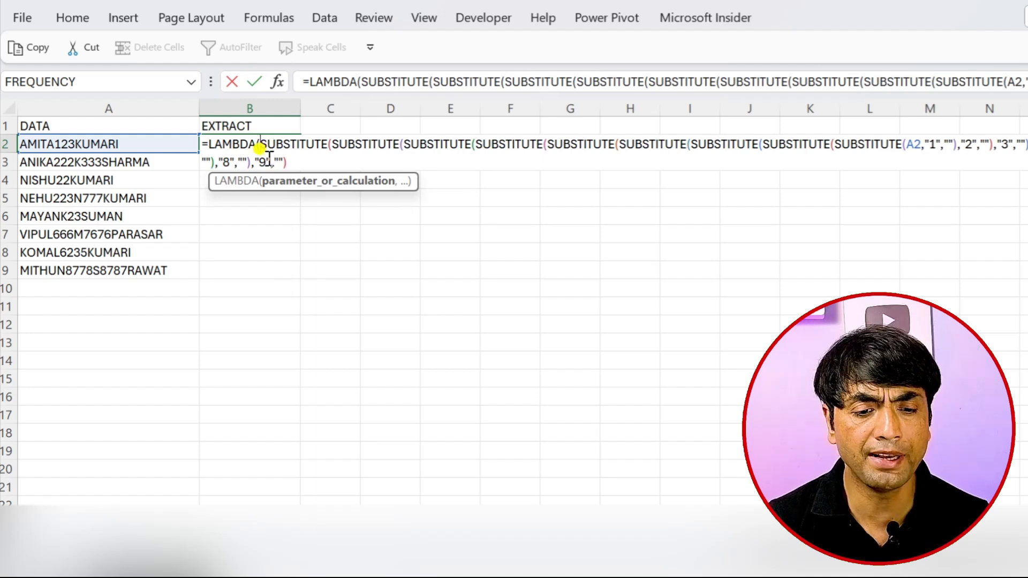
{"action": "type", "text": "re"}
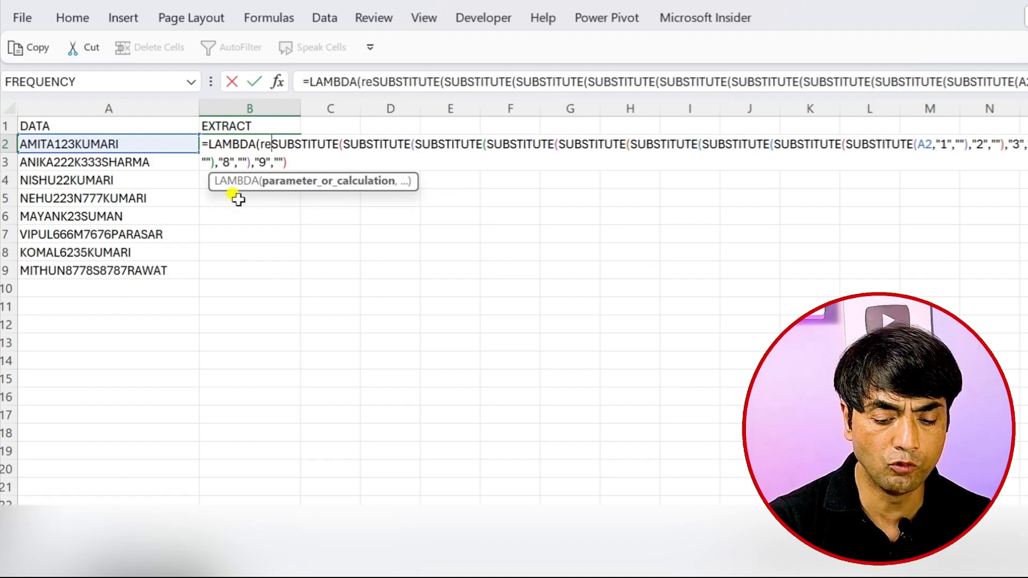
{"action": "type", "text": "move"}
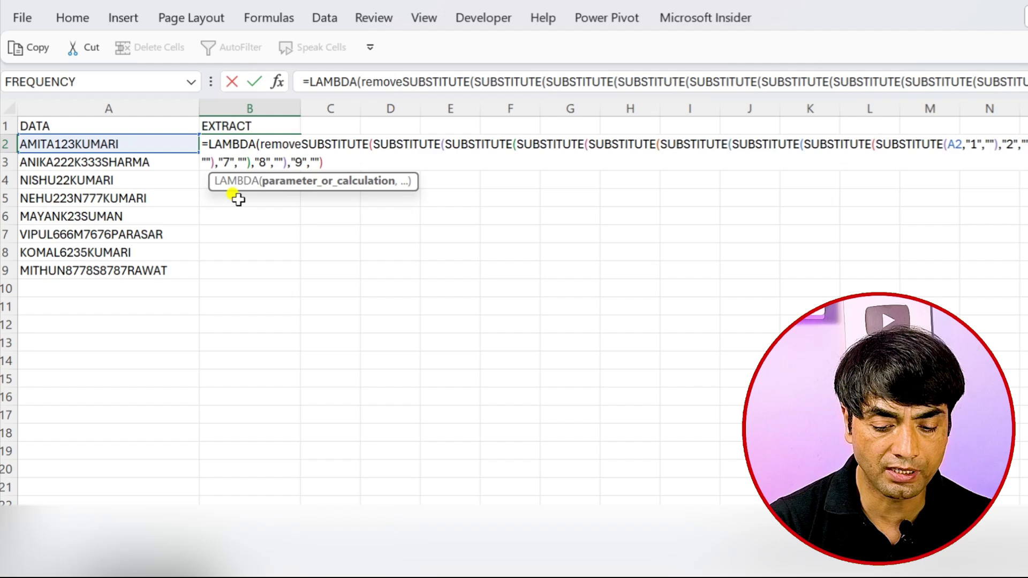
{"action": "type", "text": "number"}
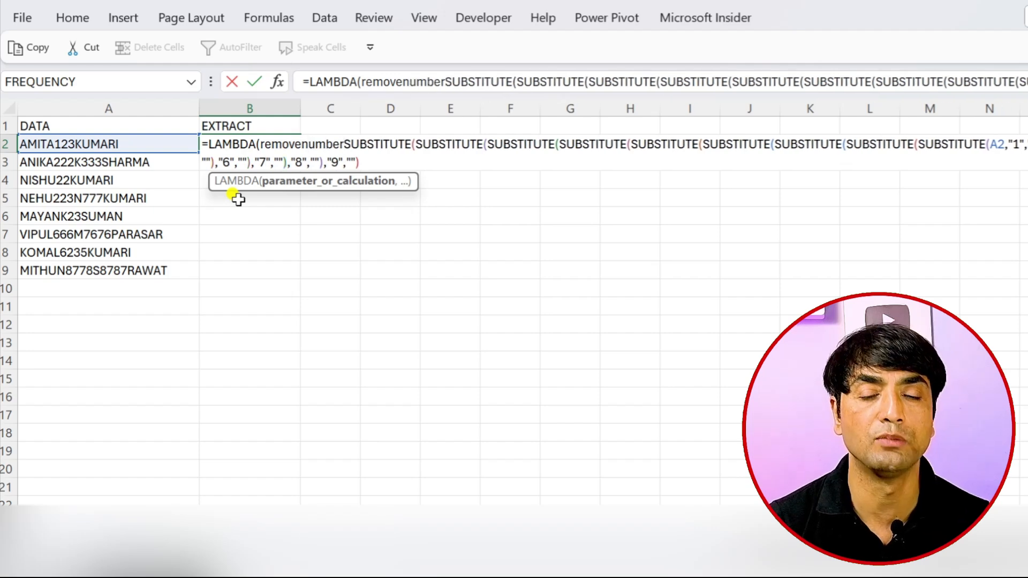
{"action": "type", "text": ","}
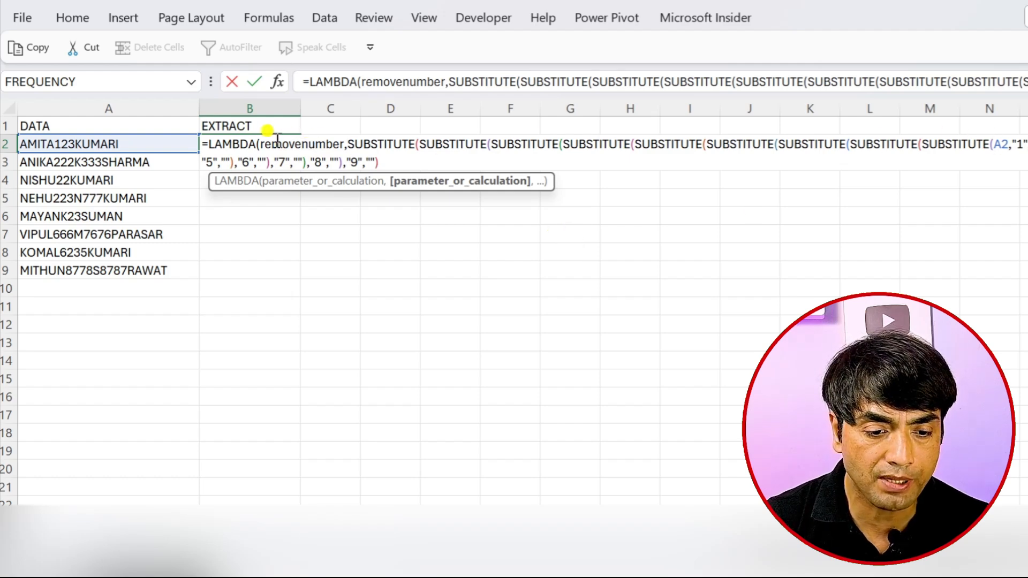
- Replace the A2 reference inside B2's innermost SUBSTITUTE with removenumber and close the LAMBDA's parenthesis
{"action": "left_click_drag", "start_coordinate": [261, 144], "coordinate": [344, 145]}
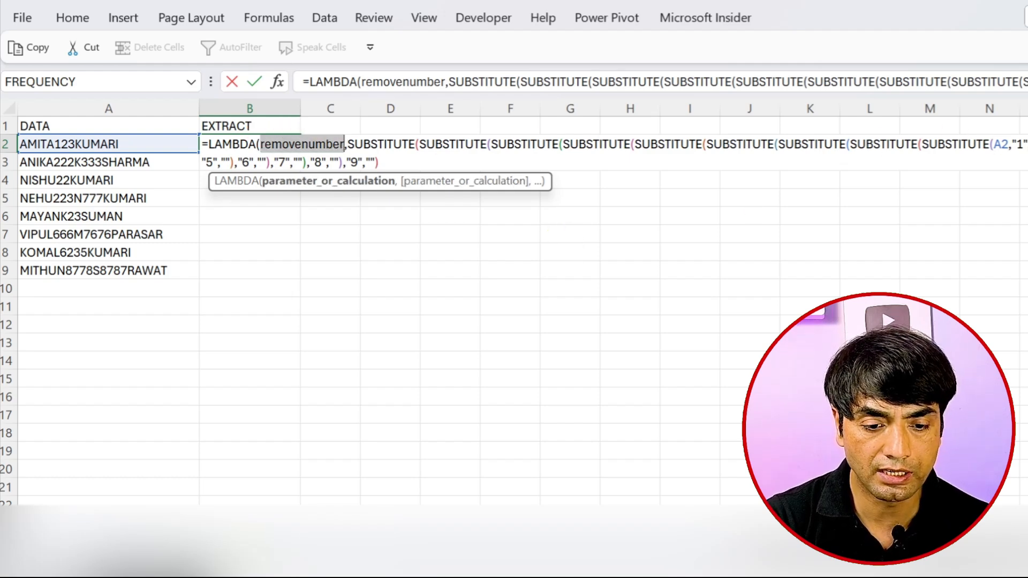
{"action": "key", "text": "ctrl+c"}
{"action": "double_click", "coordinate": [1000, 144]}
{"action": "key", "text": "ctrl+v"}
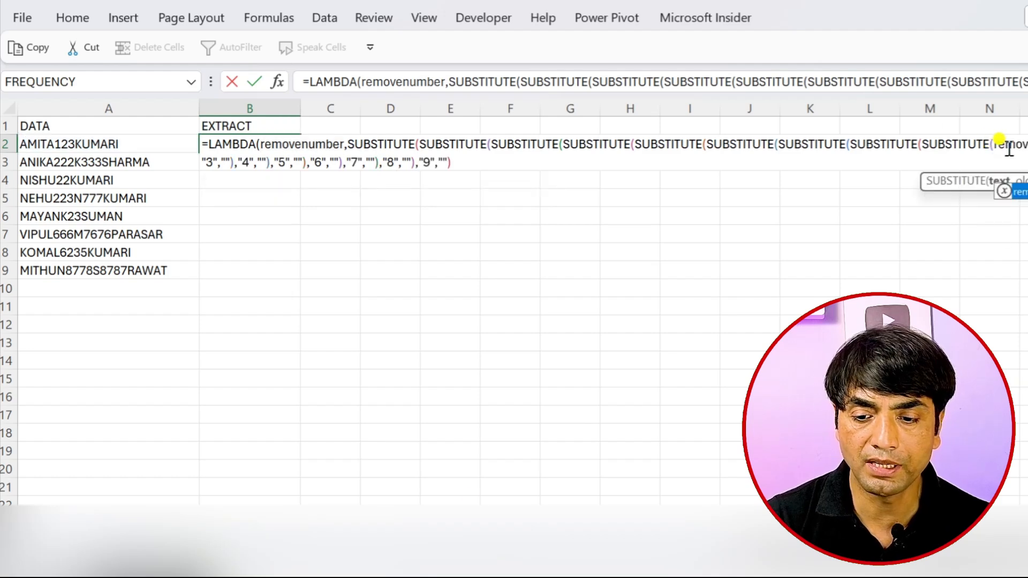
{"action": "left_click", "coordinate": [471, 162]}
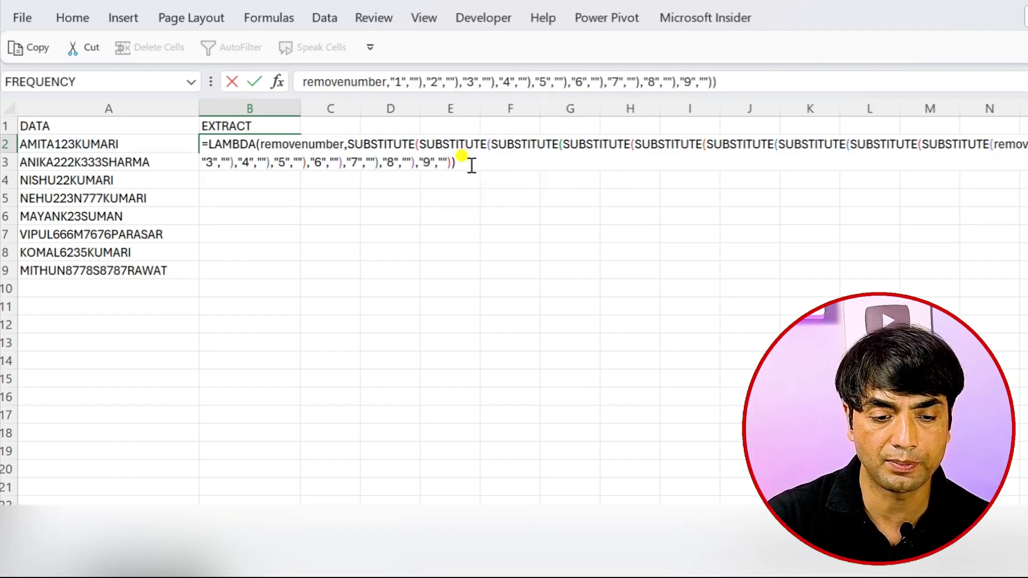
{"action": "key", "text": "Return"}
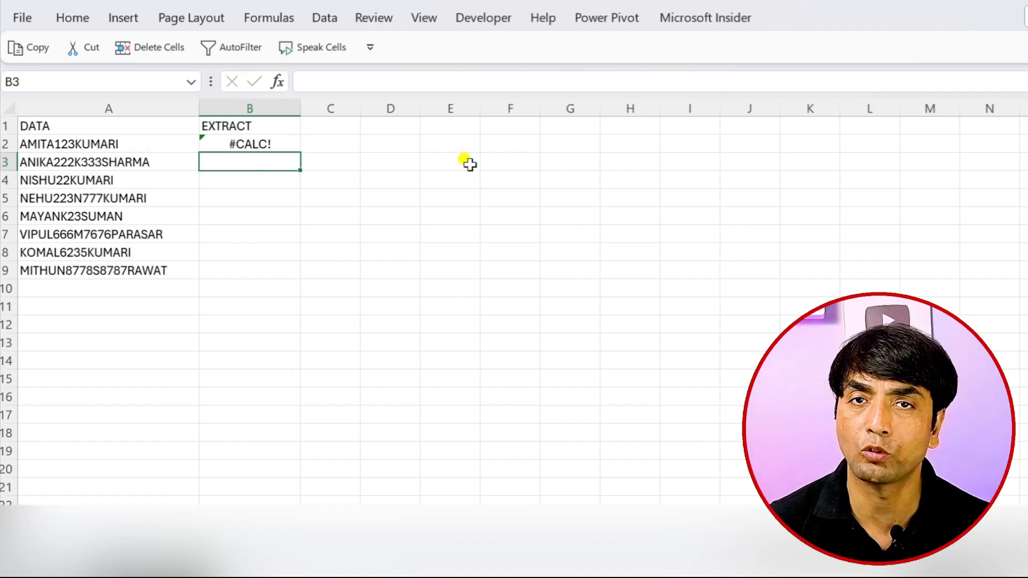
- Define a workbook-scoped name removenumber that refers to the LAMBDA formula copied from cell B2
{"action": "double_click", "coordinate": [255, 144]}
{"action": "left_click_drag", "start_coordinate": [207, 145], "coordinate": [519, 204]}
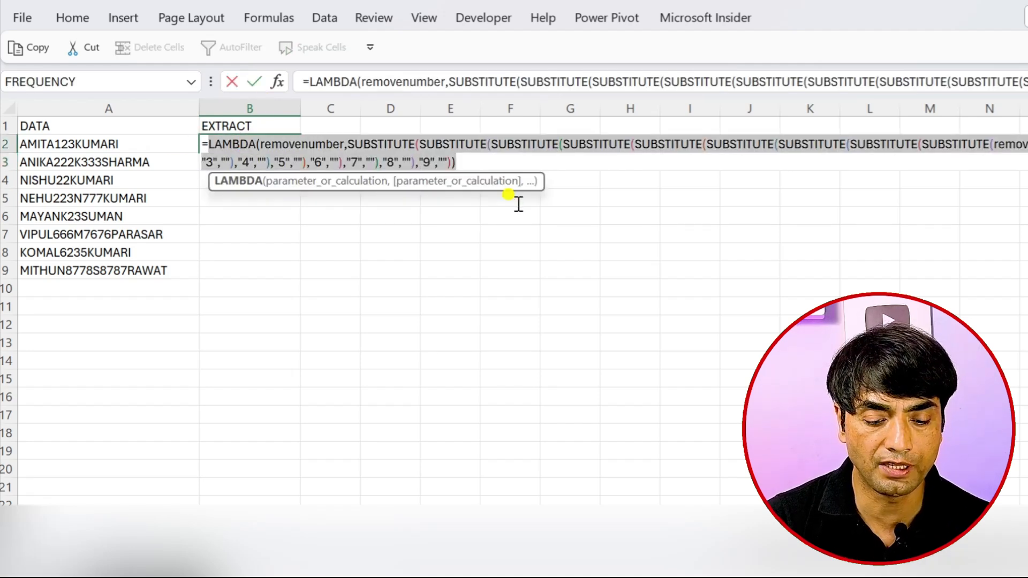
{"action": "key", "text": "ctrl+c"}
{"action": "key", "text": "Escape"}
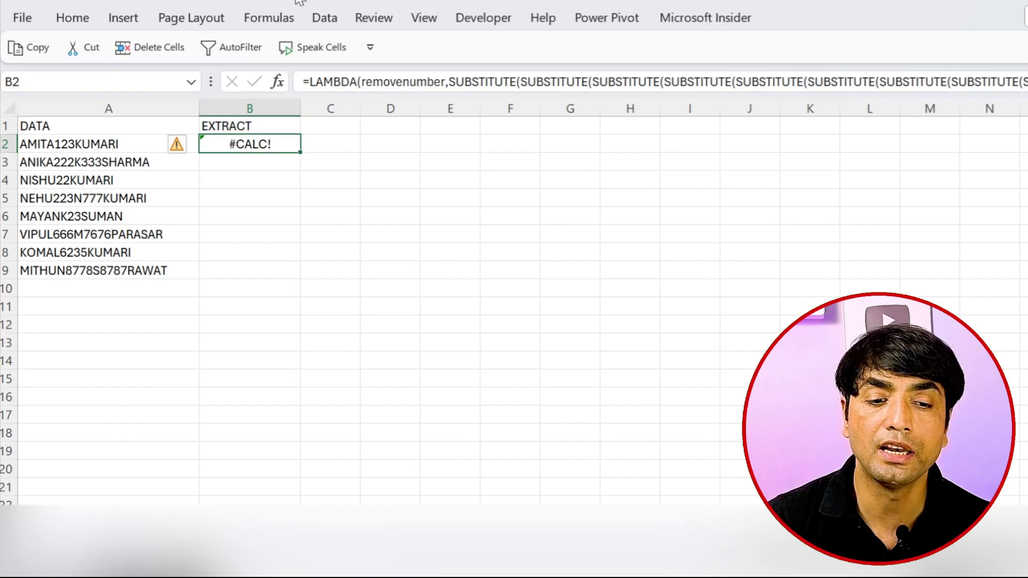
{"action": "left_click", "coordinate": [269, 18]}
{"action": "left_click", "coordinate": [628, 46]}
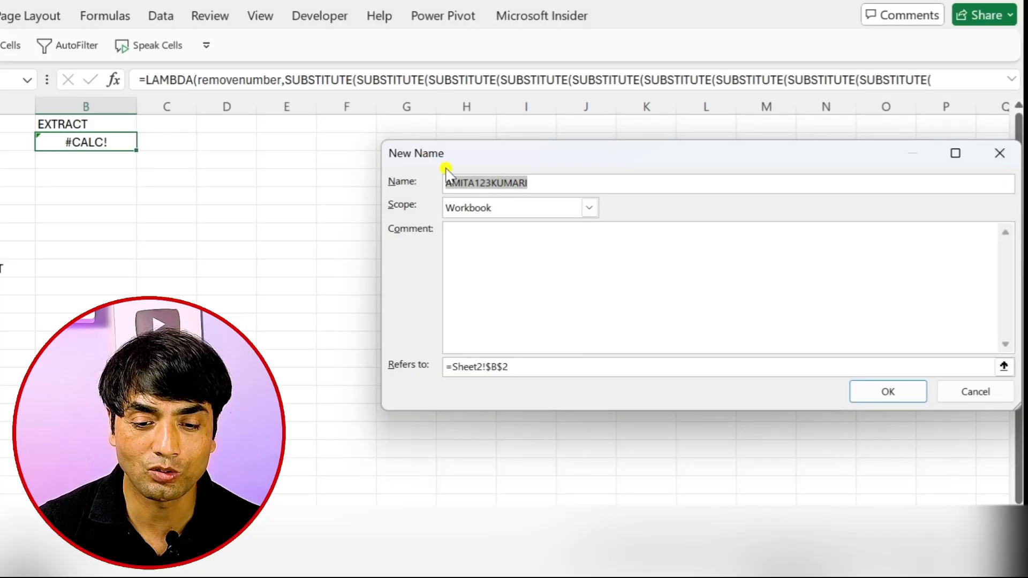
{"action": "type", "text": "removenumber"}
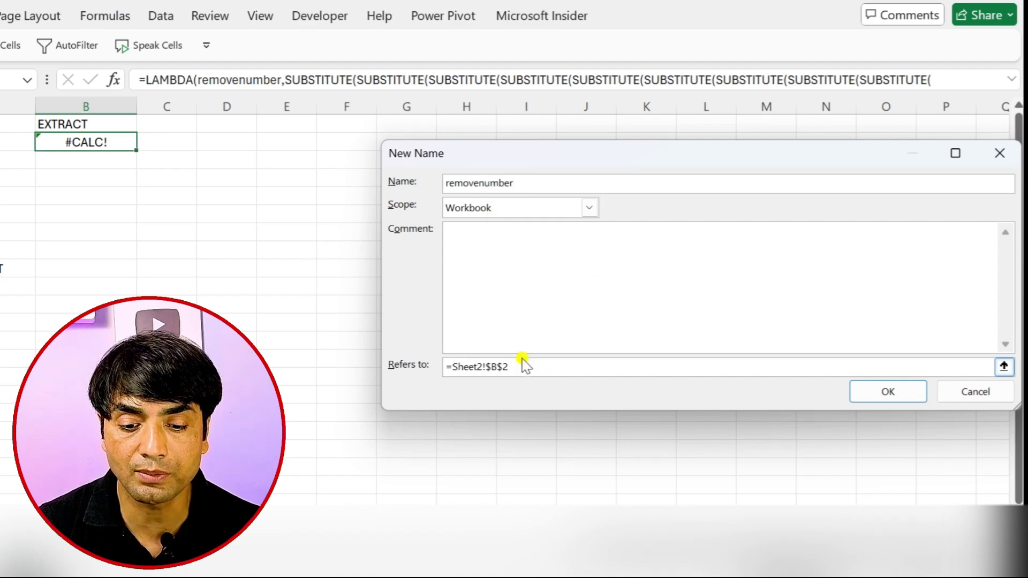
{"action": "left_click_drag", "start_coordinate": [518, 368], "coordinate": [311, 358]}
{"action": "type", "text": "="}
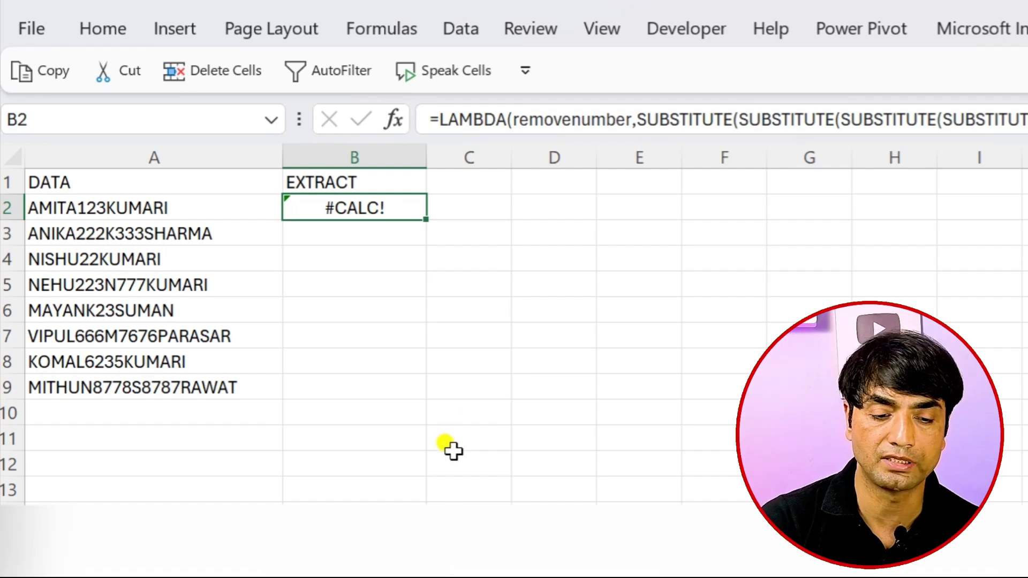
- Replace the LAMBDA formula in cell B2 with =removenumber(A2)
{"action": "key", "text": "Delete"}
{"action": "type", "text": "="}
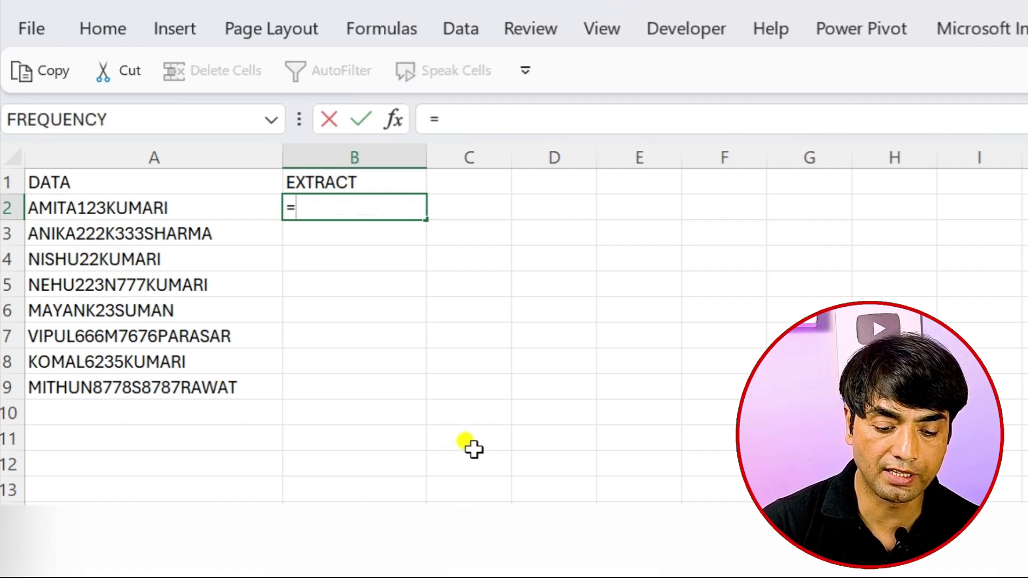
{"action": "type", "text": "remo"}
{"action": "key", "text": "Tab"}
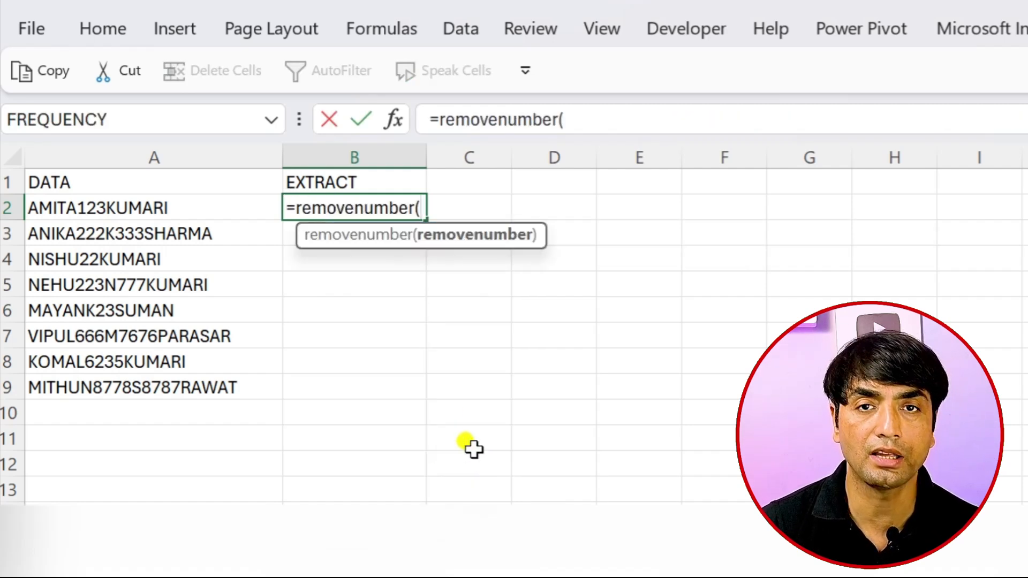
{"action": "left_click", "coordinate": [120, 204]}
{"action": "type", "text": ")"}
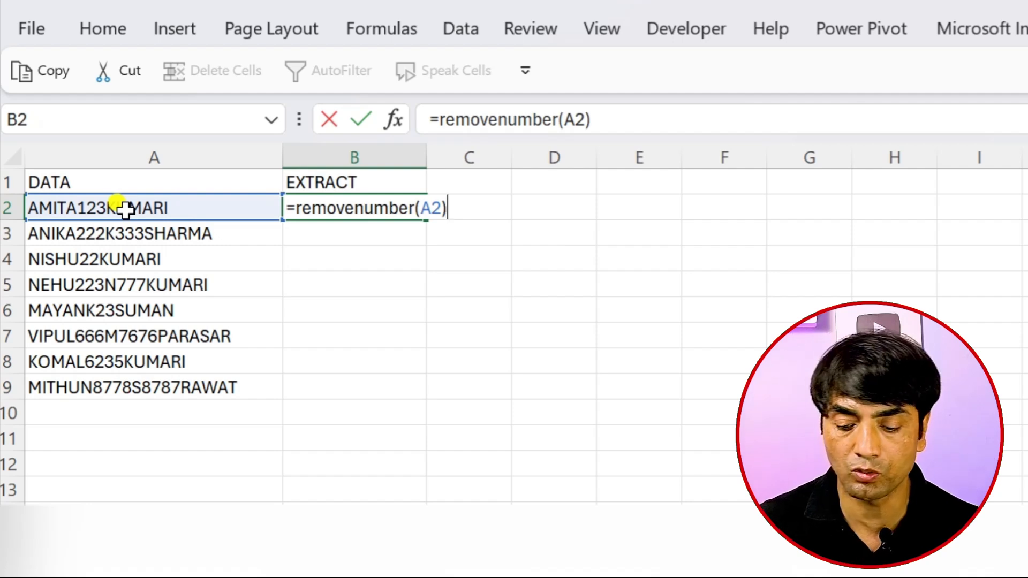
{"action": "key", "text": "Return"}
- Fill the removenumber formula from B2 down the EXTRACT column through row 9
{"action": "left_click", "coordinate": [412, 213]}
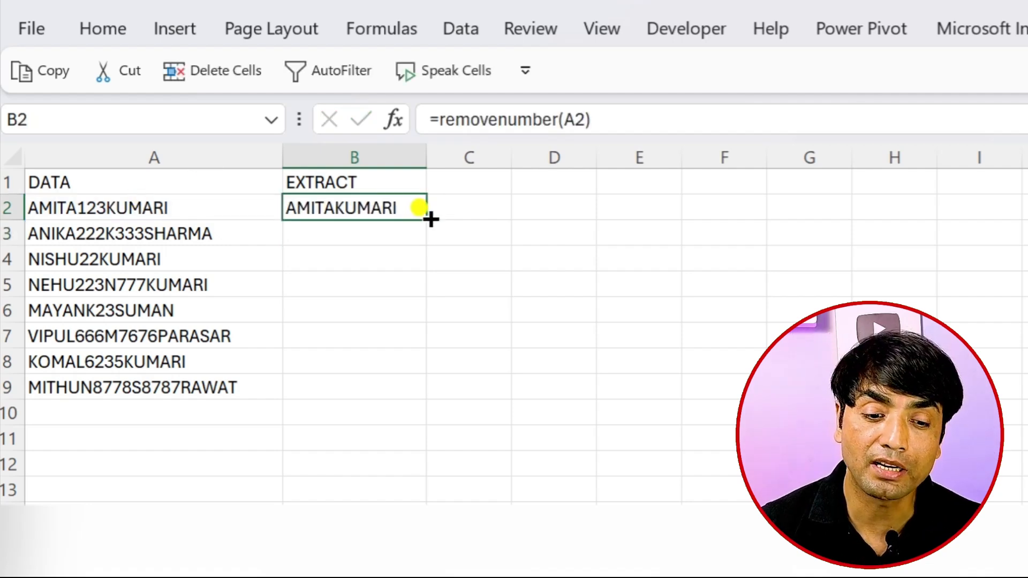
{"action": "double_click", "coordinate": [424, 224]}
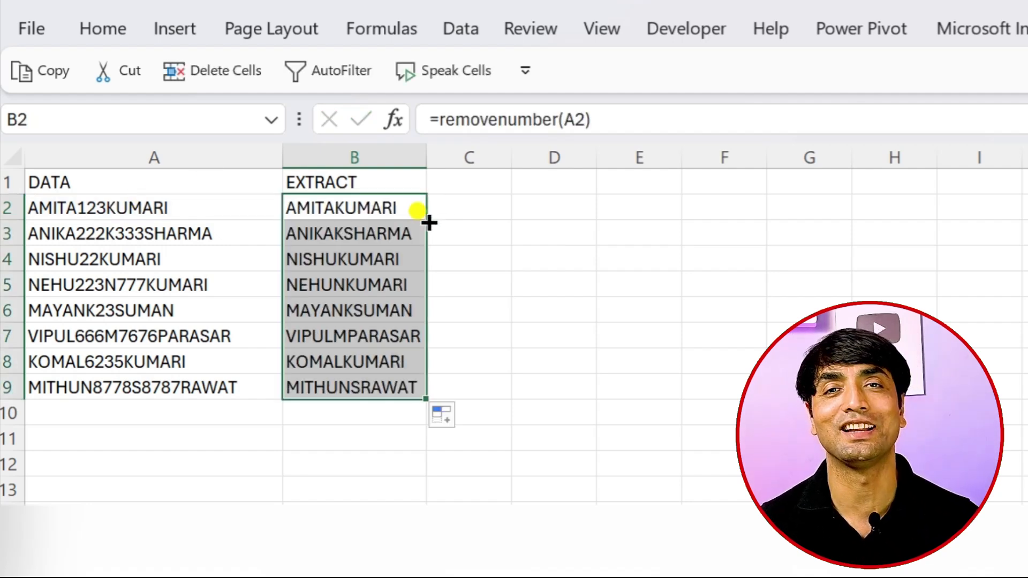
{"action": "left_click", "coordinate": [481, 229]}
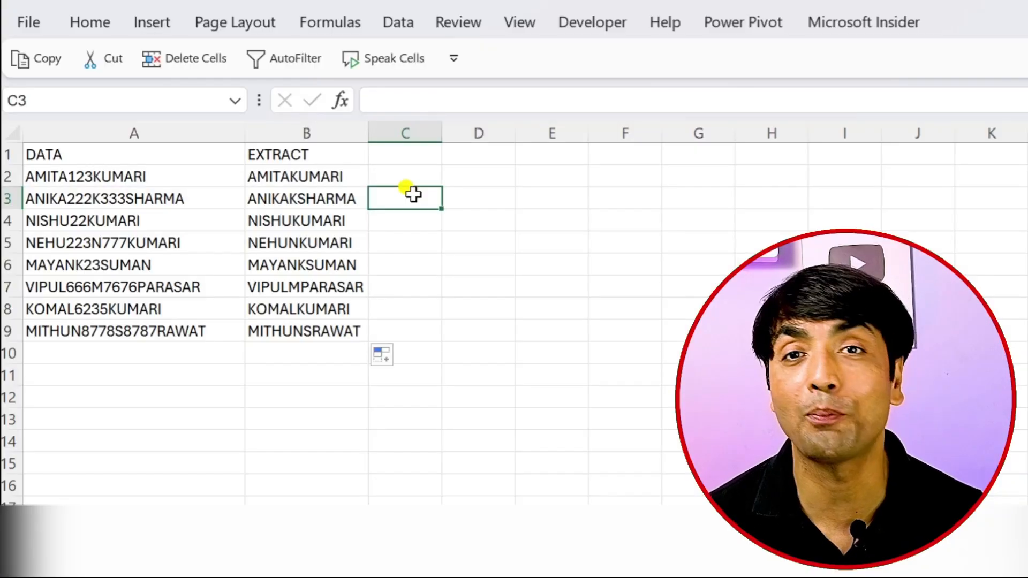